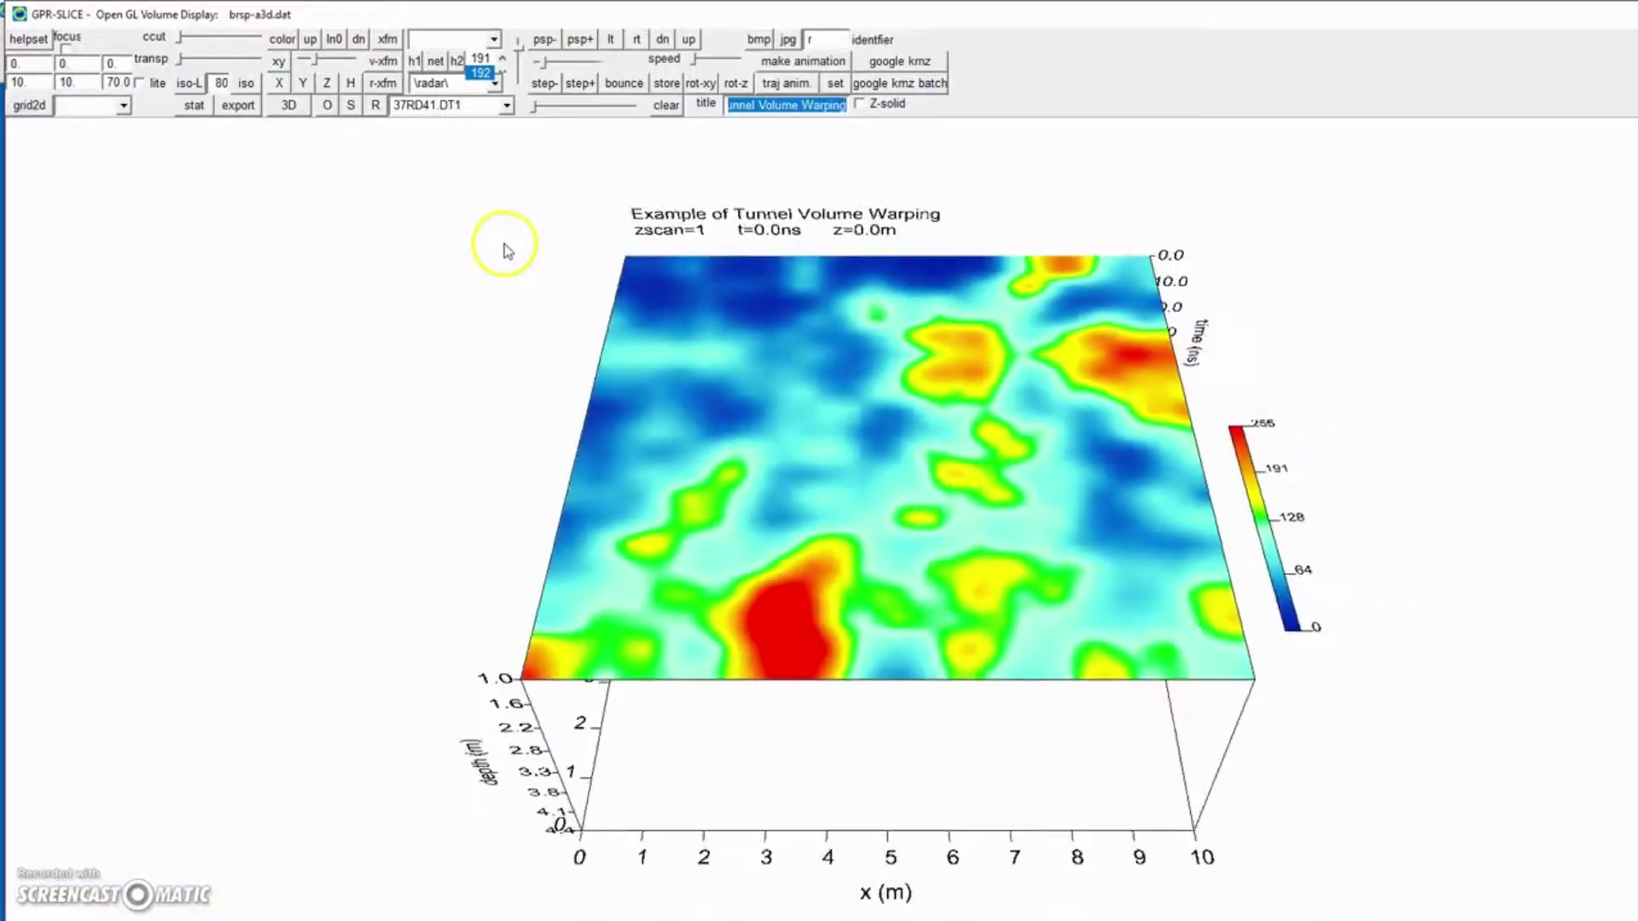
Animate the brsp-a3d.dat depth slice as a solid block, then close the Profile Map.
{"action": "left_click", "coordinate": [623, 84]}
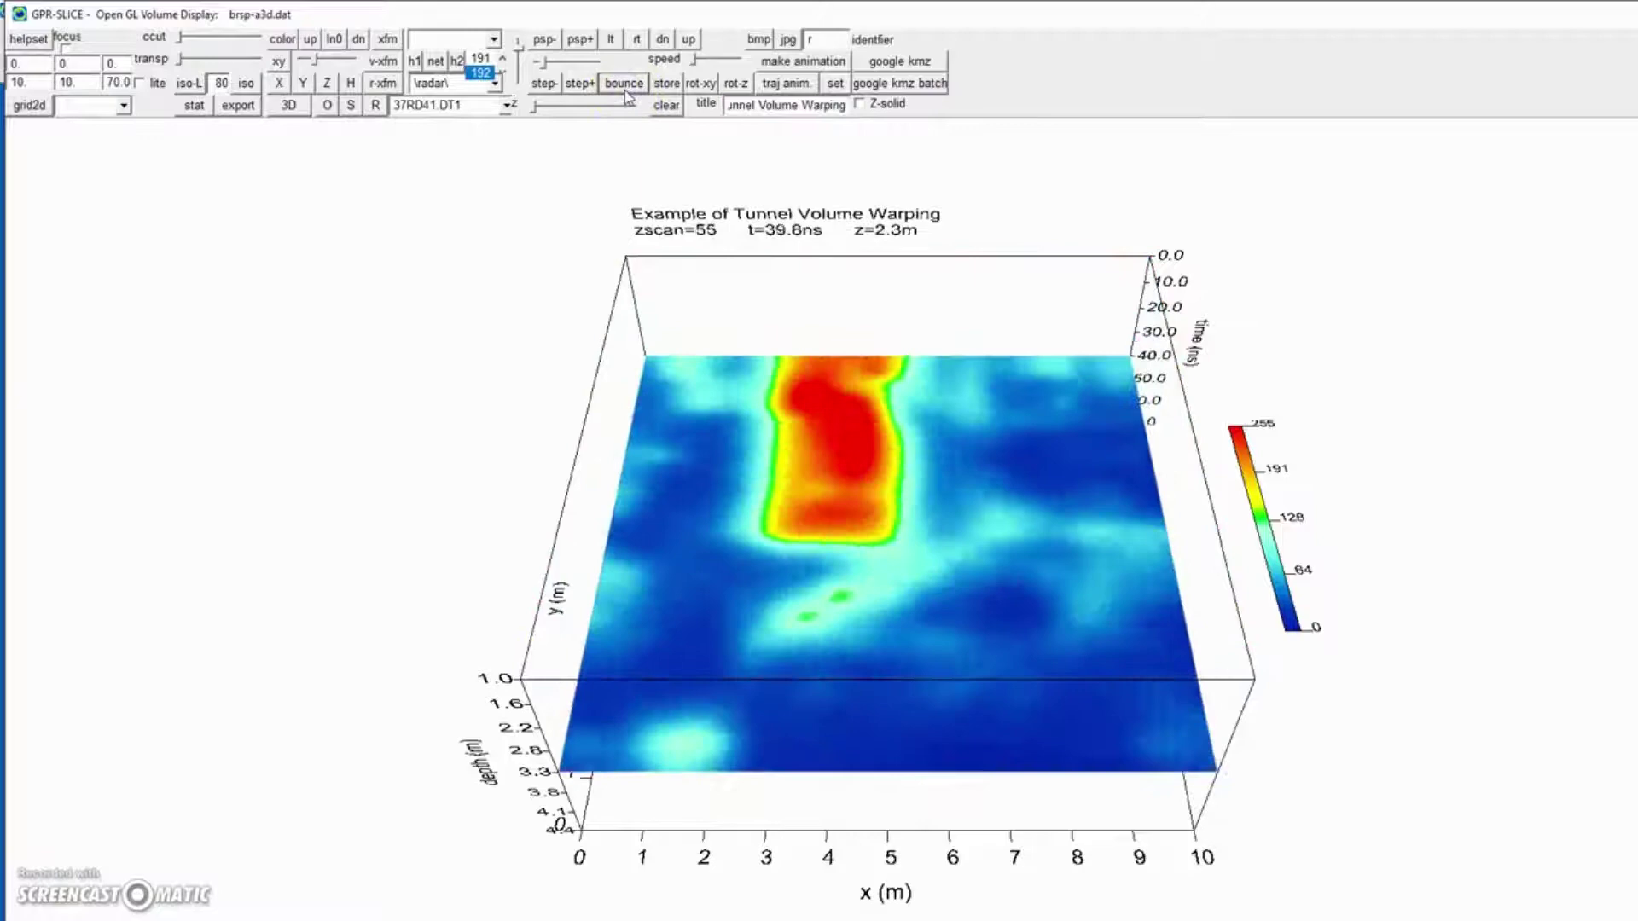
{"action": "left_click", "coordinate": [860, 103]}
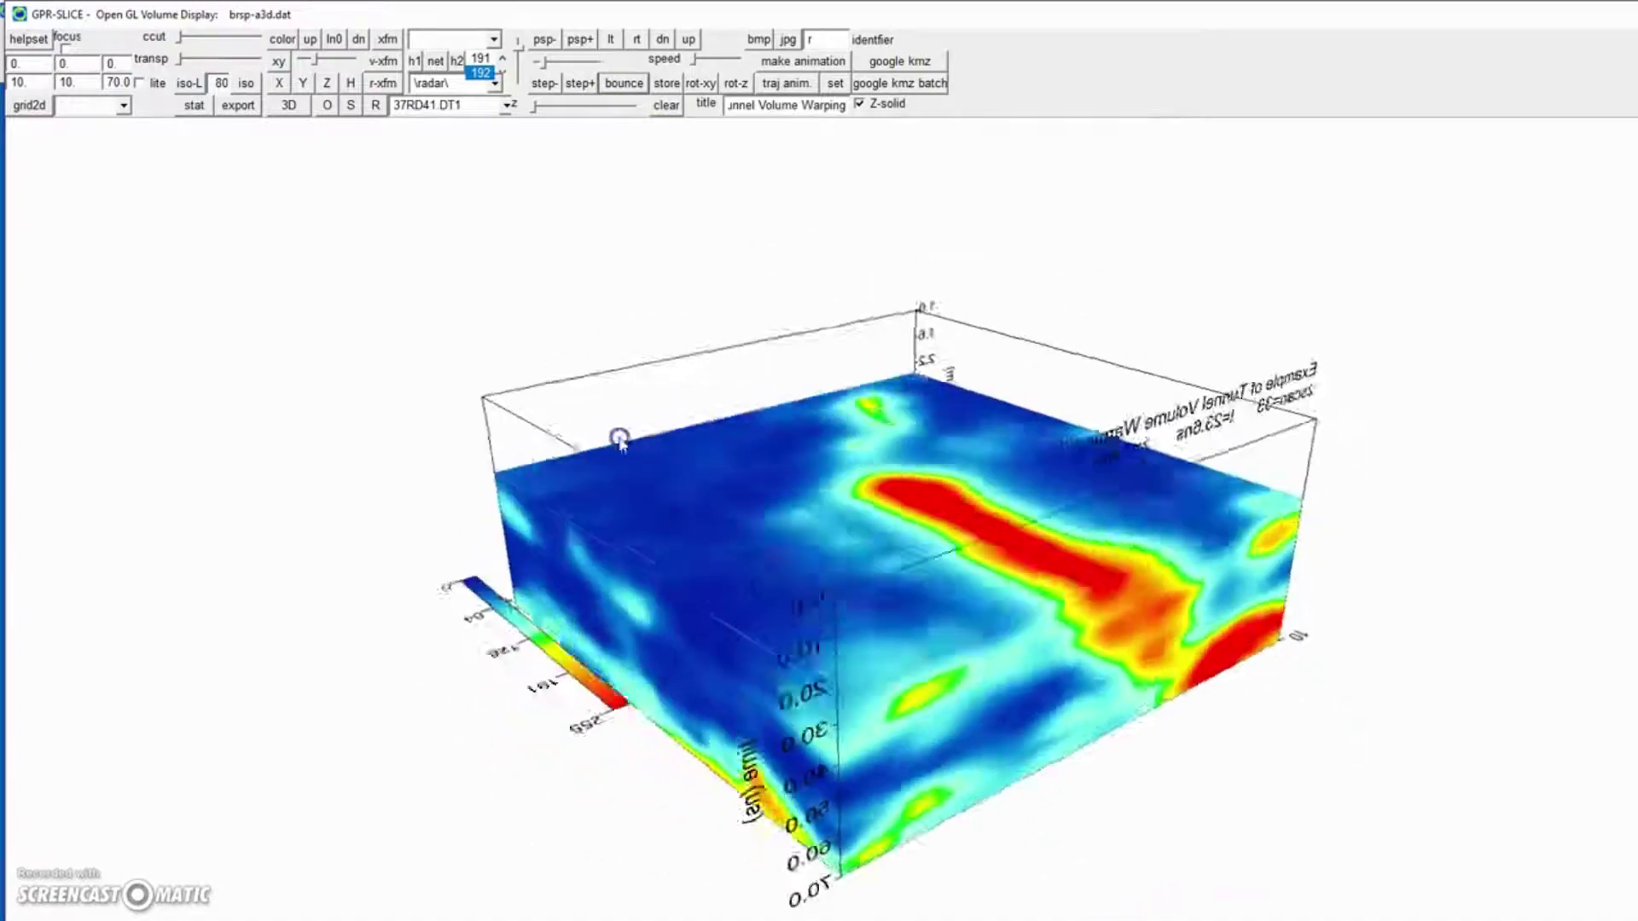
{"action": "left_click", "coordinate": [622, 84]}
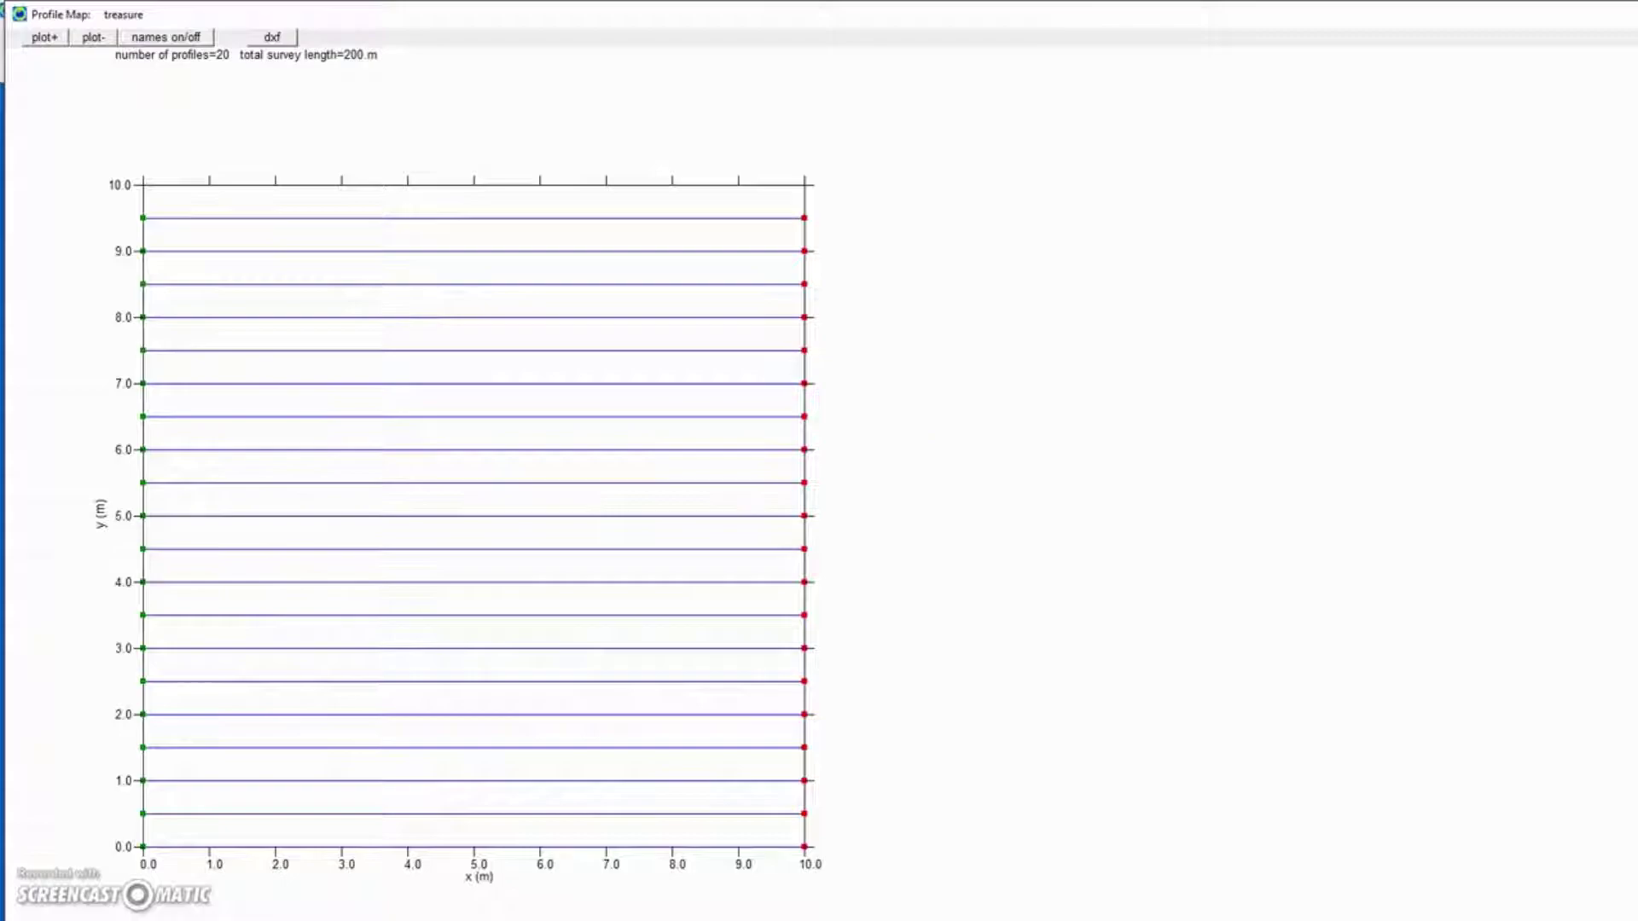
{"action": "key", "text": "alt+F4"}
{"action": "left_click", "coordinate": [330, 31]}
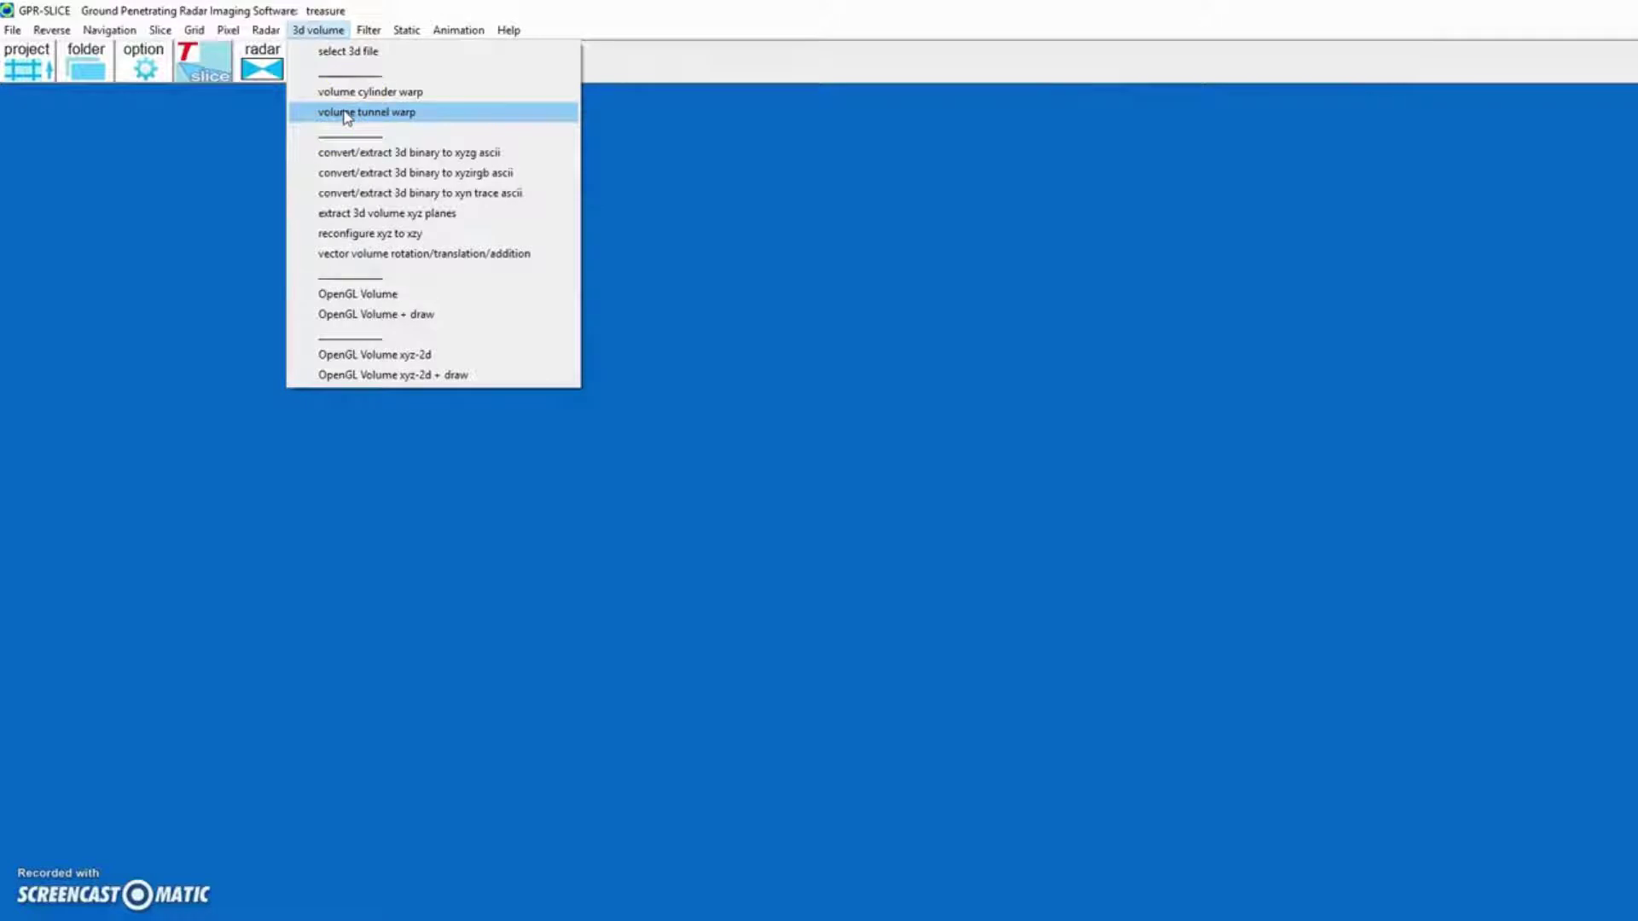
Warp brsp-a3d.dat as an inside tunnel survey spanning 90–270° with a 50-cell radius.
{"action": "left_click", "coordinate": [346, 112]}
{"action": "left_click", "coordinate": [522, 152]}
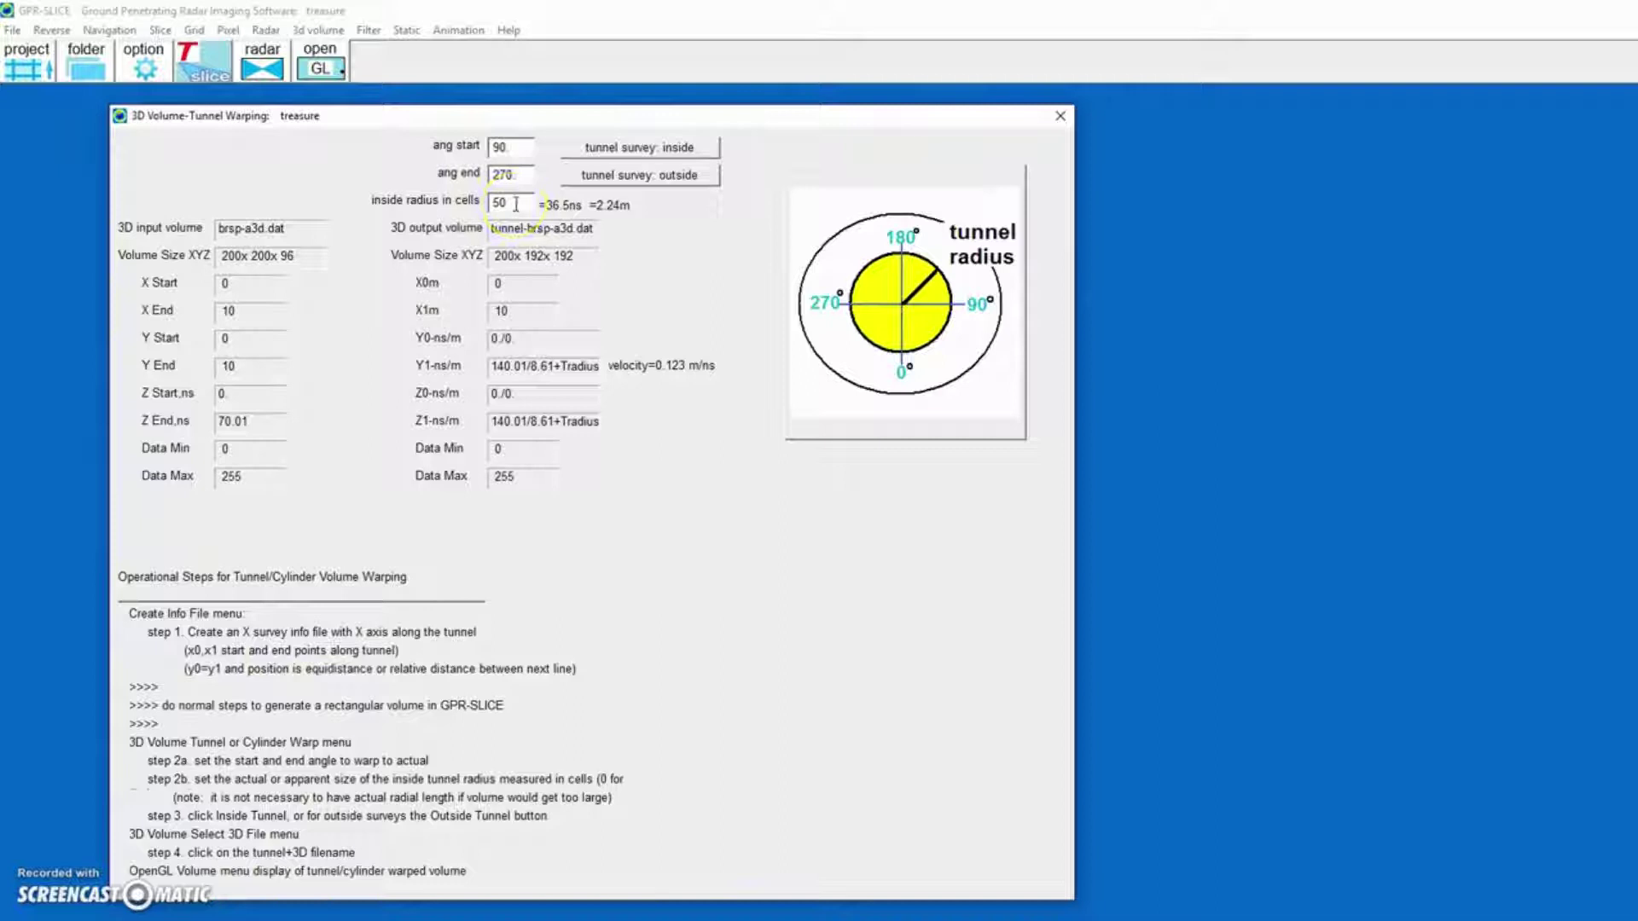
{"action": "left_click", "coordinate": [647, 150]}
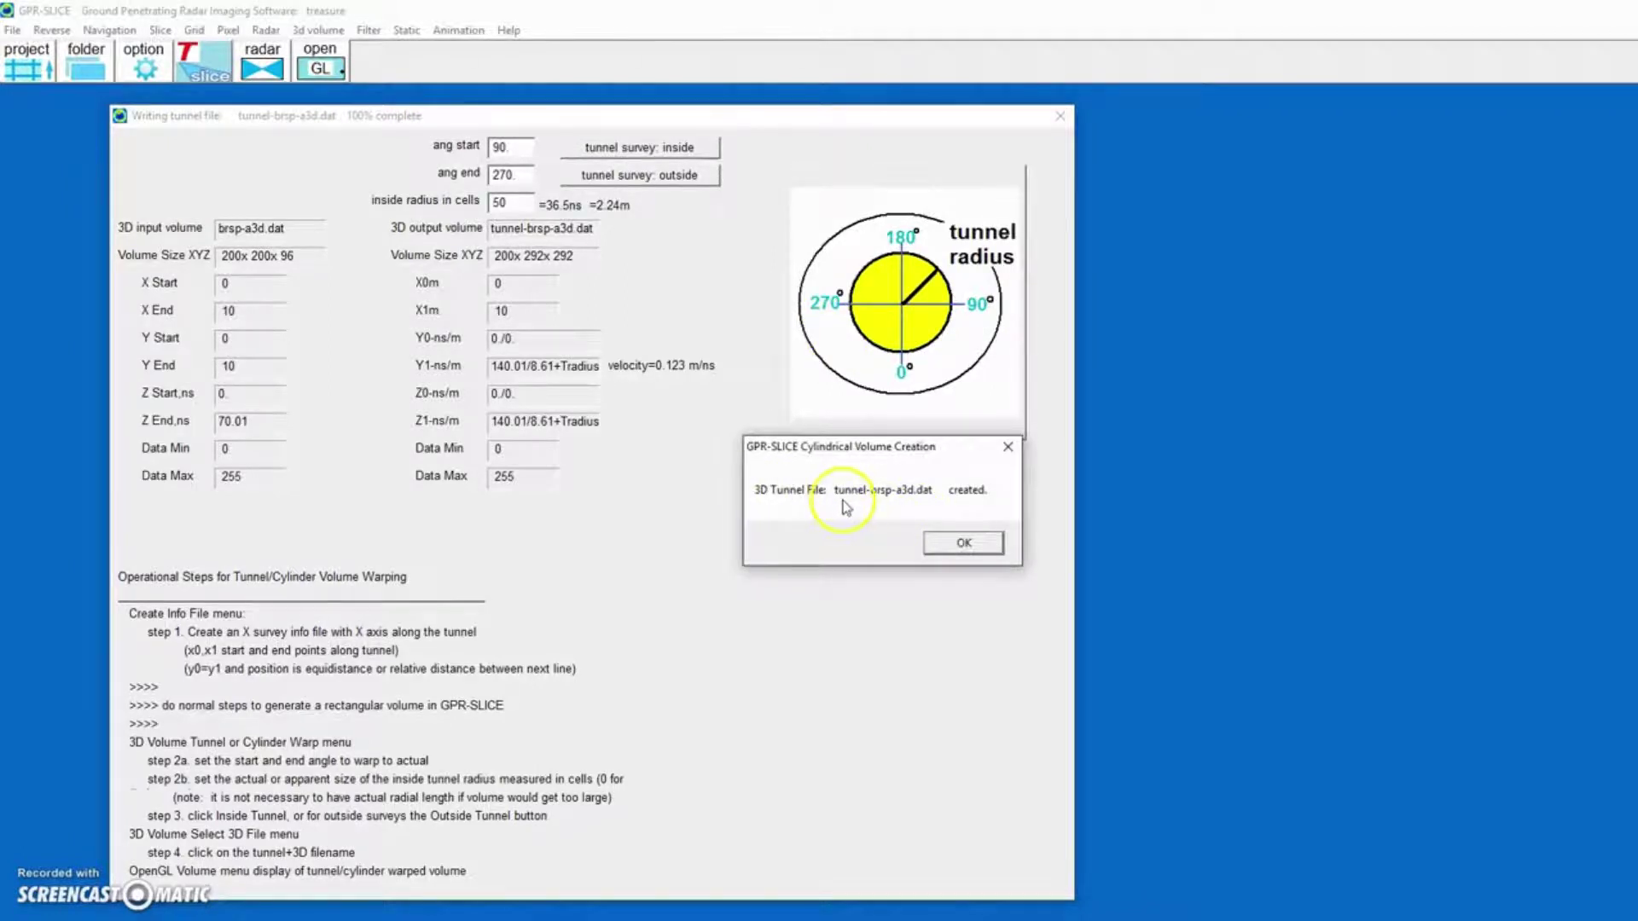
Dismiss the file-created message, close the warping window and select tunnel-brsp-a3d.dat as the 3D file.
{"action": "left_click", "coordinate": [962, 543]}
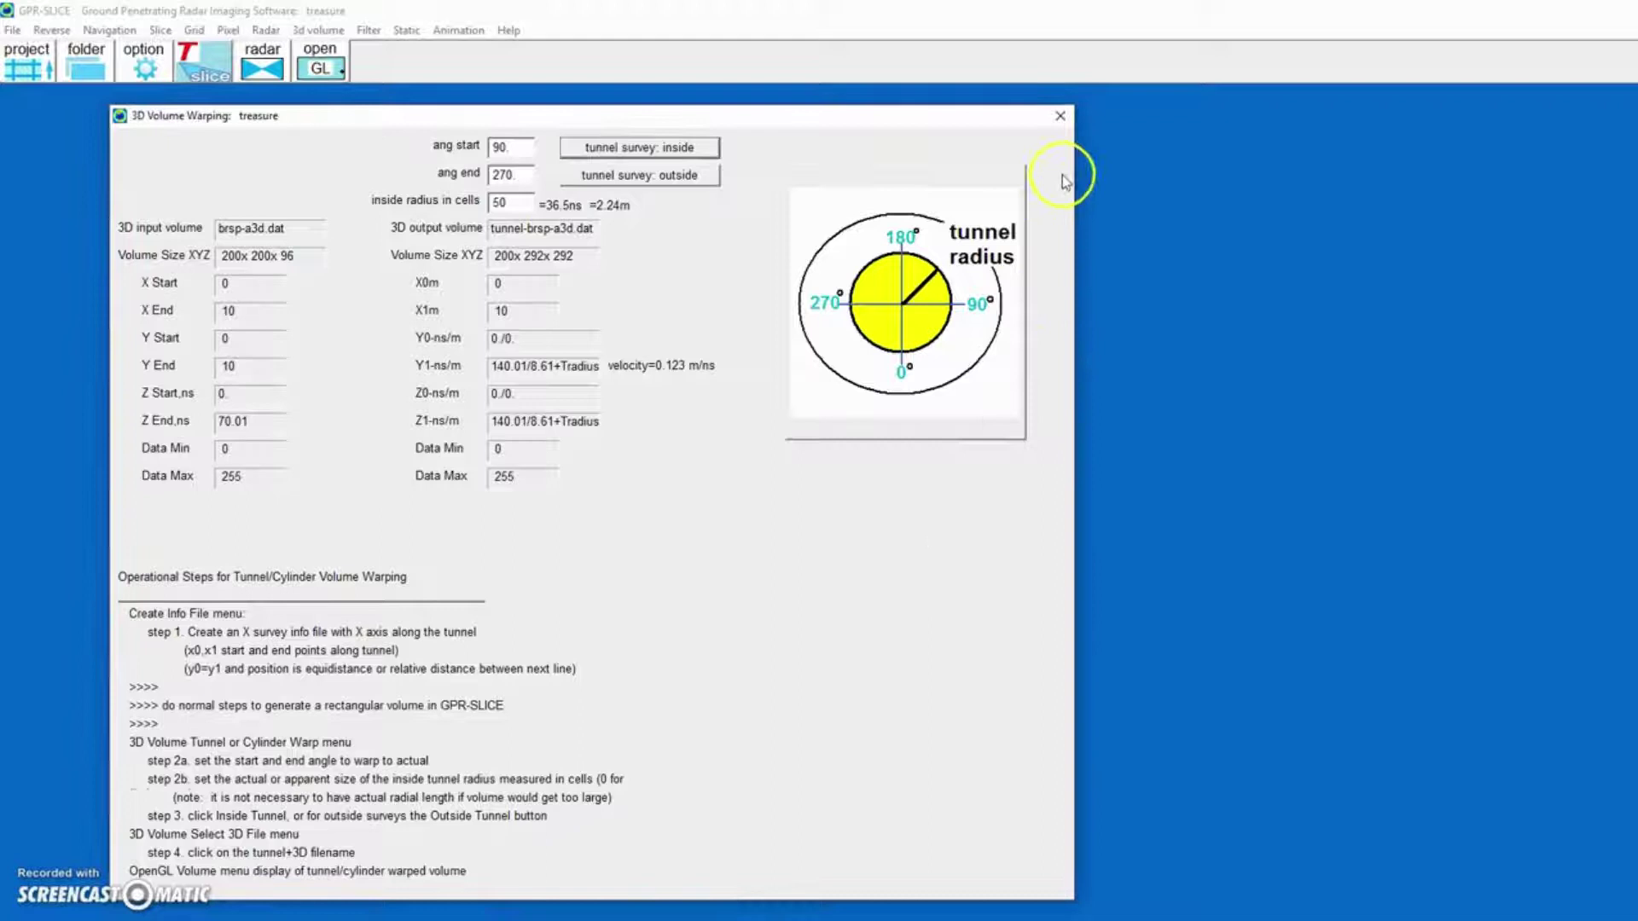
{"action": "left_click", "coordinate": [1061, 116]}
{"action": "left_click", "coordinate": [319, 30]}
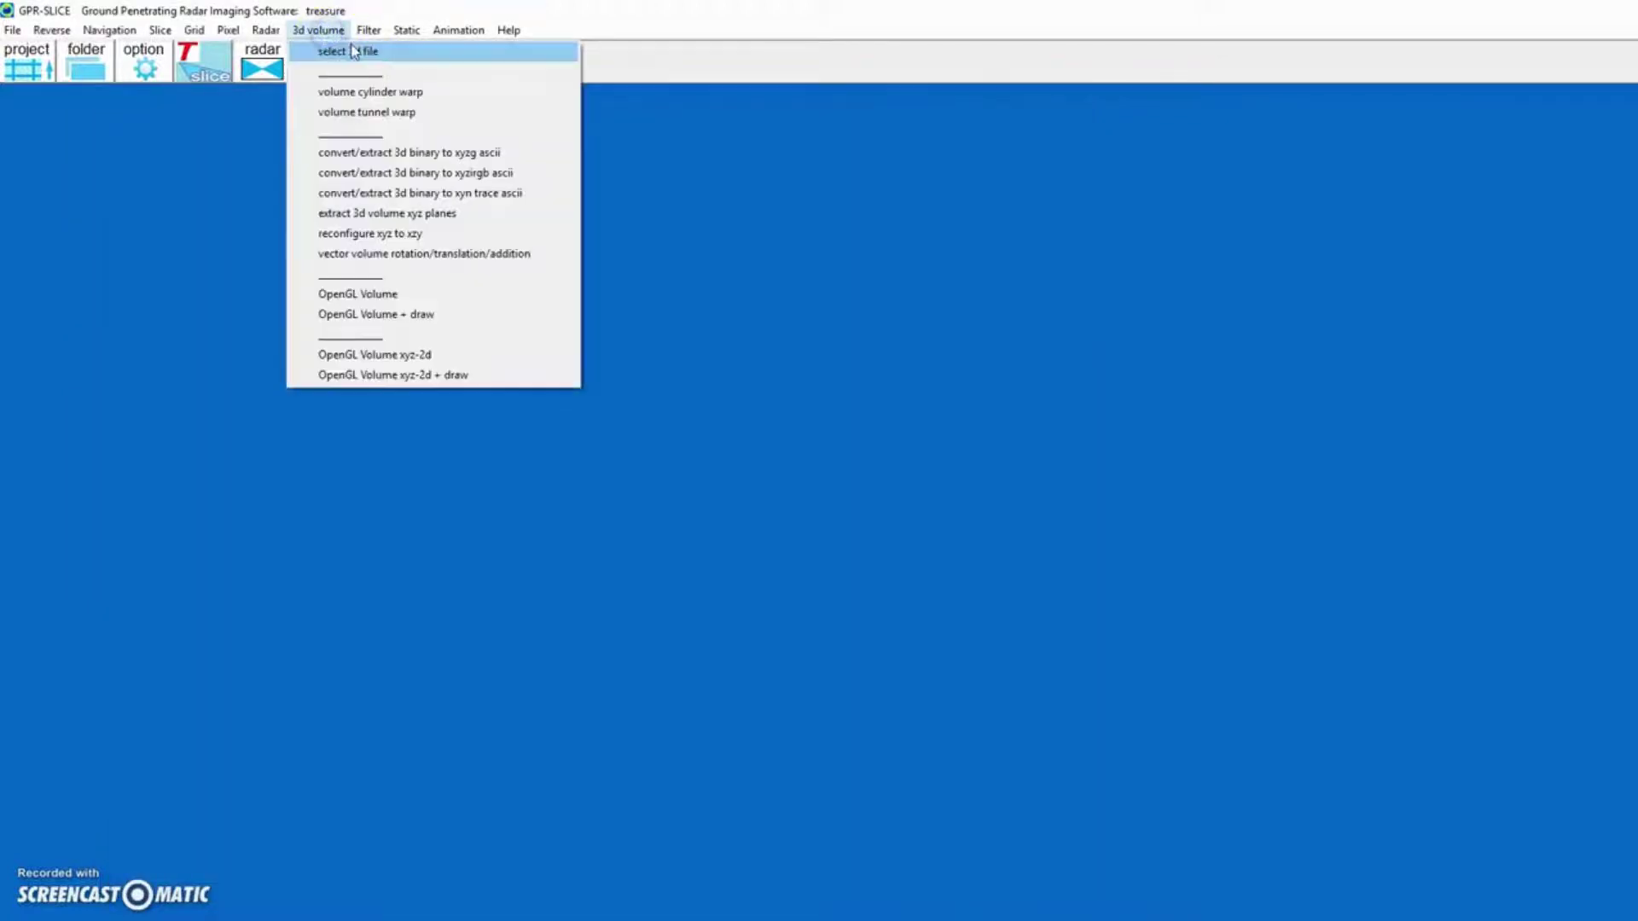
{"action": "left_click", "coordinate": [341, 48]}
{"action": "left_click", "coordinate": [194, 126]}
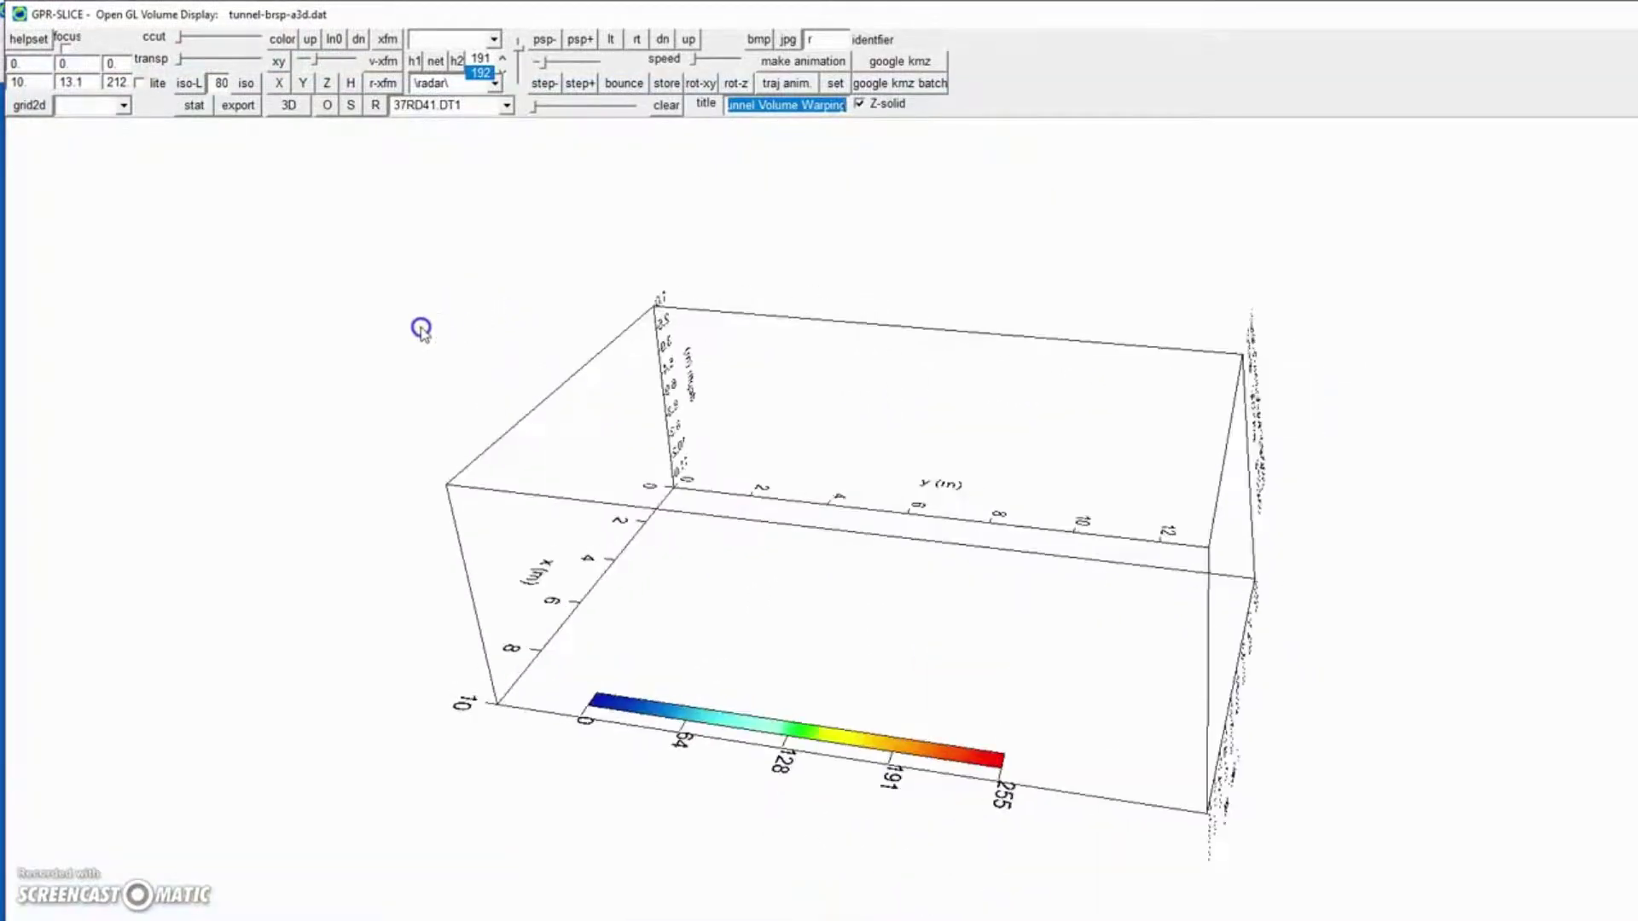
Animate Z depth slices, then curved Y tunnel slices, tilting and rotating the warped volume.
{"action": "left_click", "coordinate": [326, 85]}
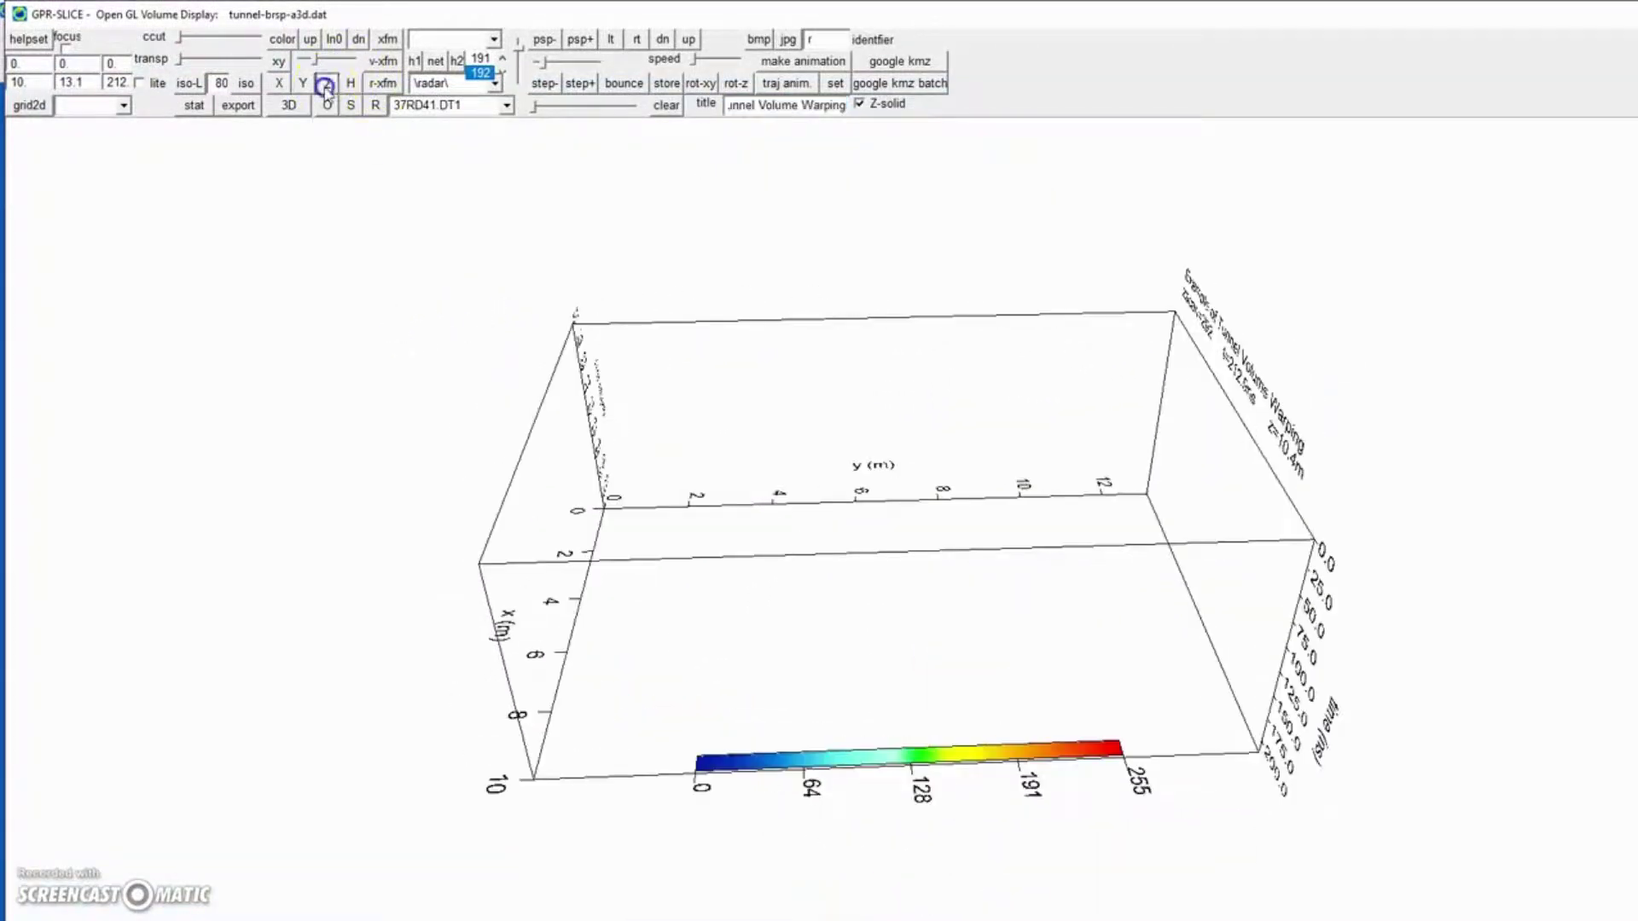
{"action": "left_click", "coordinate": [638, 83]}
{"action": "left_click", "coordinate": [638, 83]}
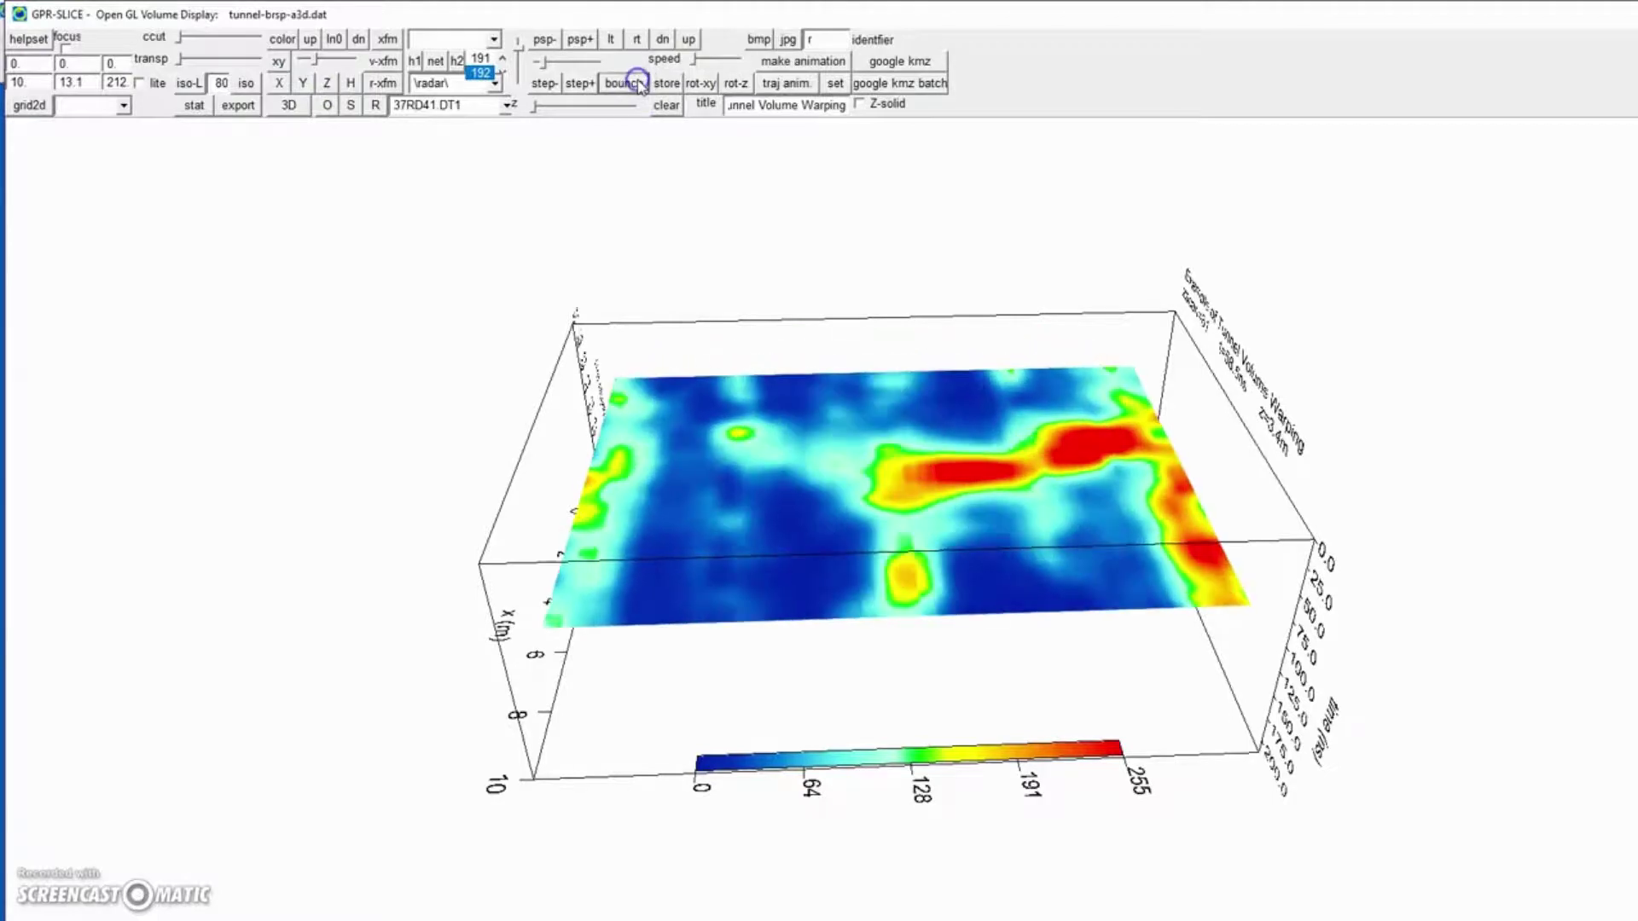
{"action": "left_click", "coordinate": [303, 83]}
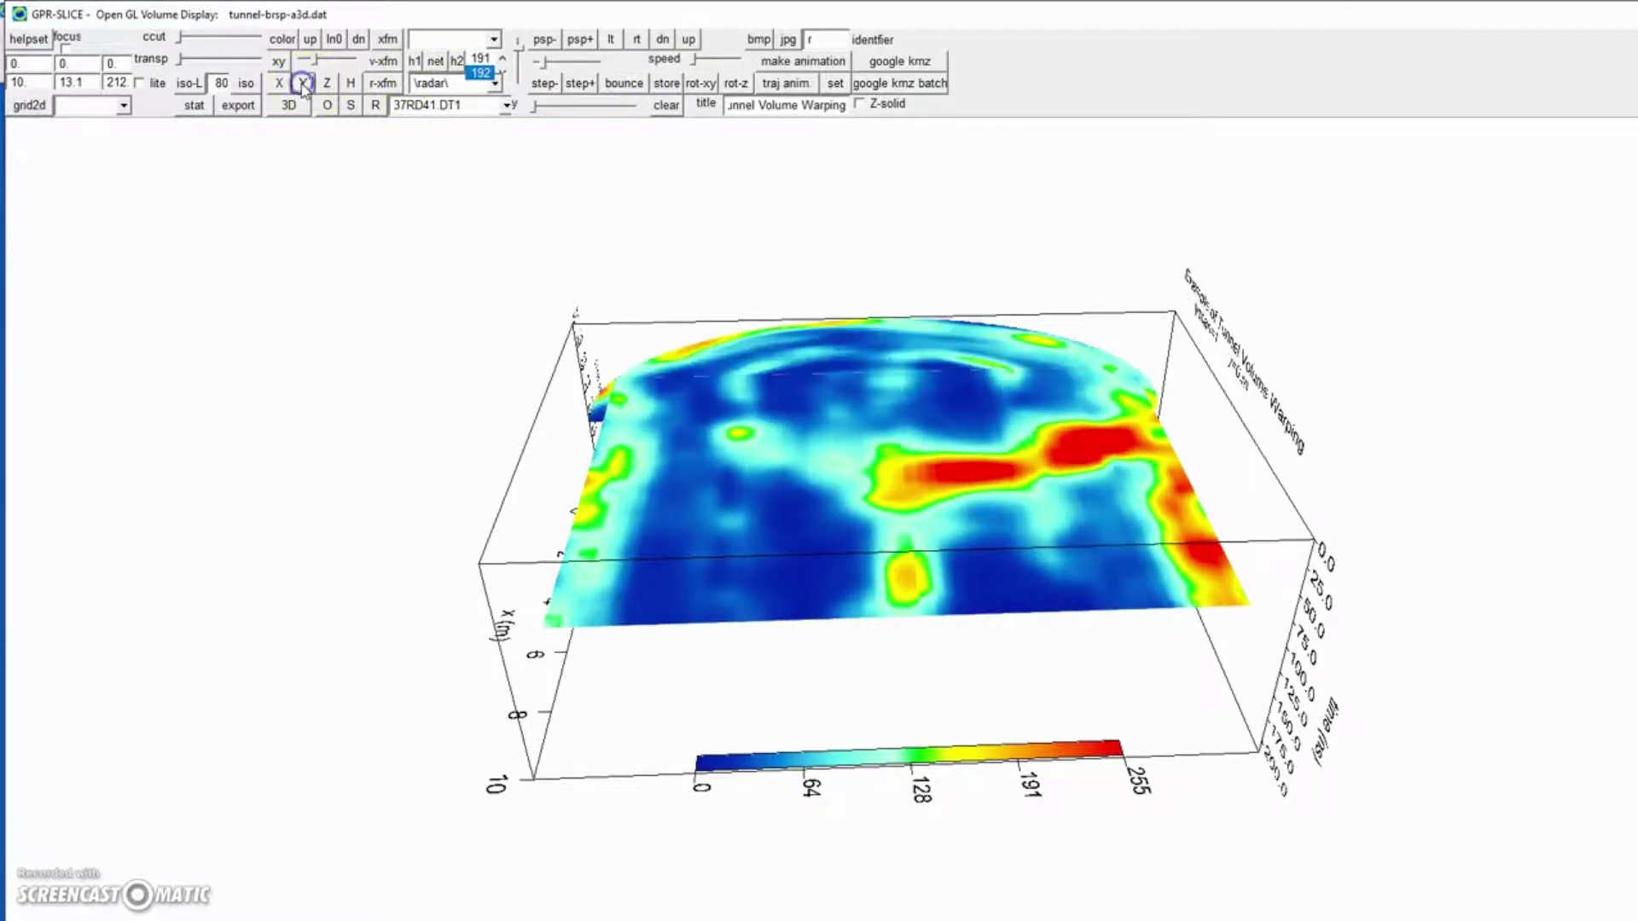
{"action": "left_click", "coordinate": [521, 61]}
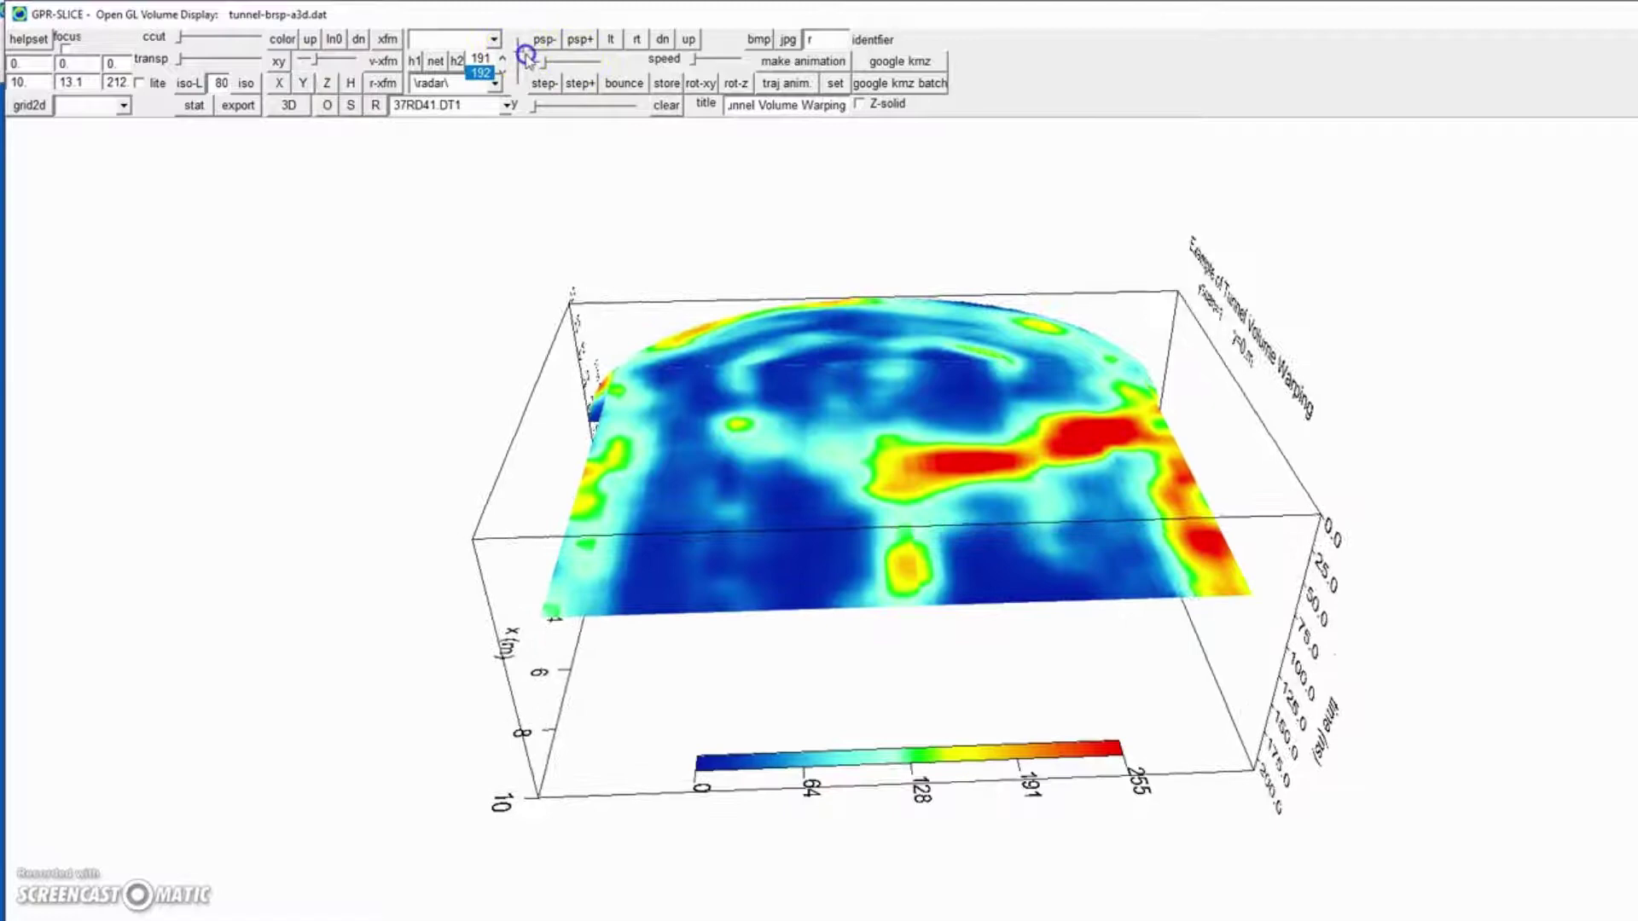
{"action": "left_click", "coordinate": [636, 84]}
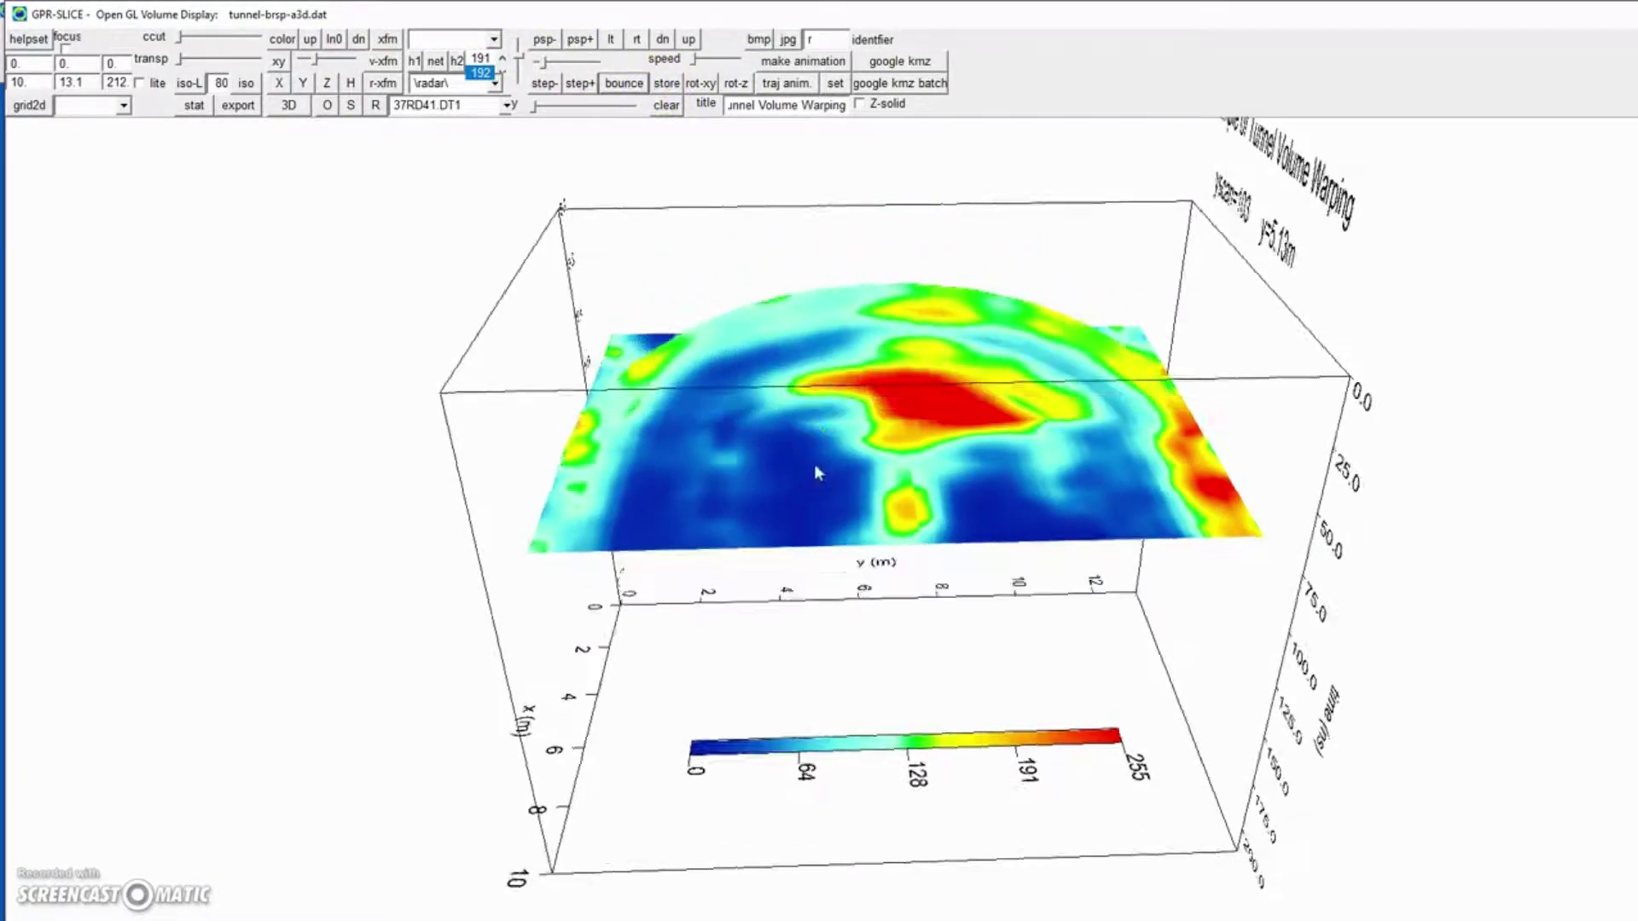
{"action": "left_click_drag", "start_coordinate": [814, 463], "coordinate": [1184, 386]}
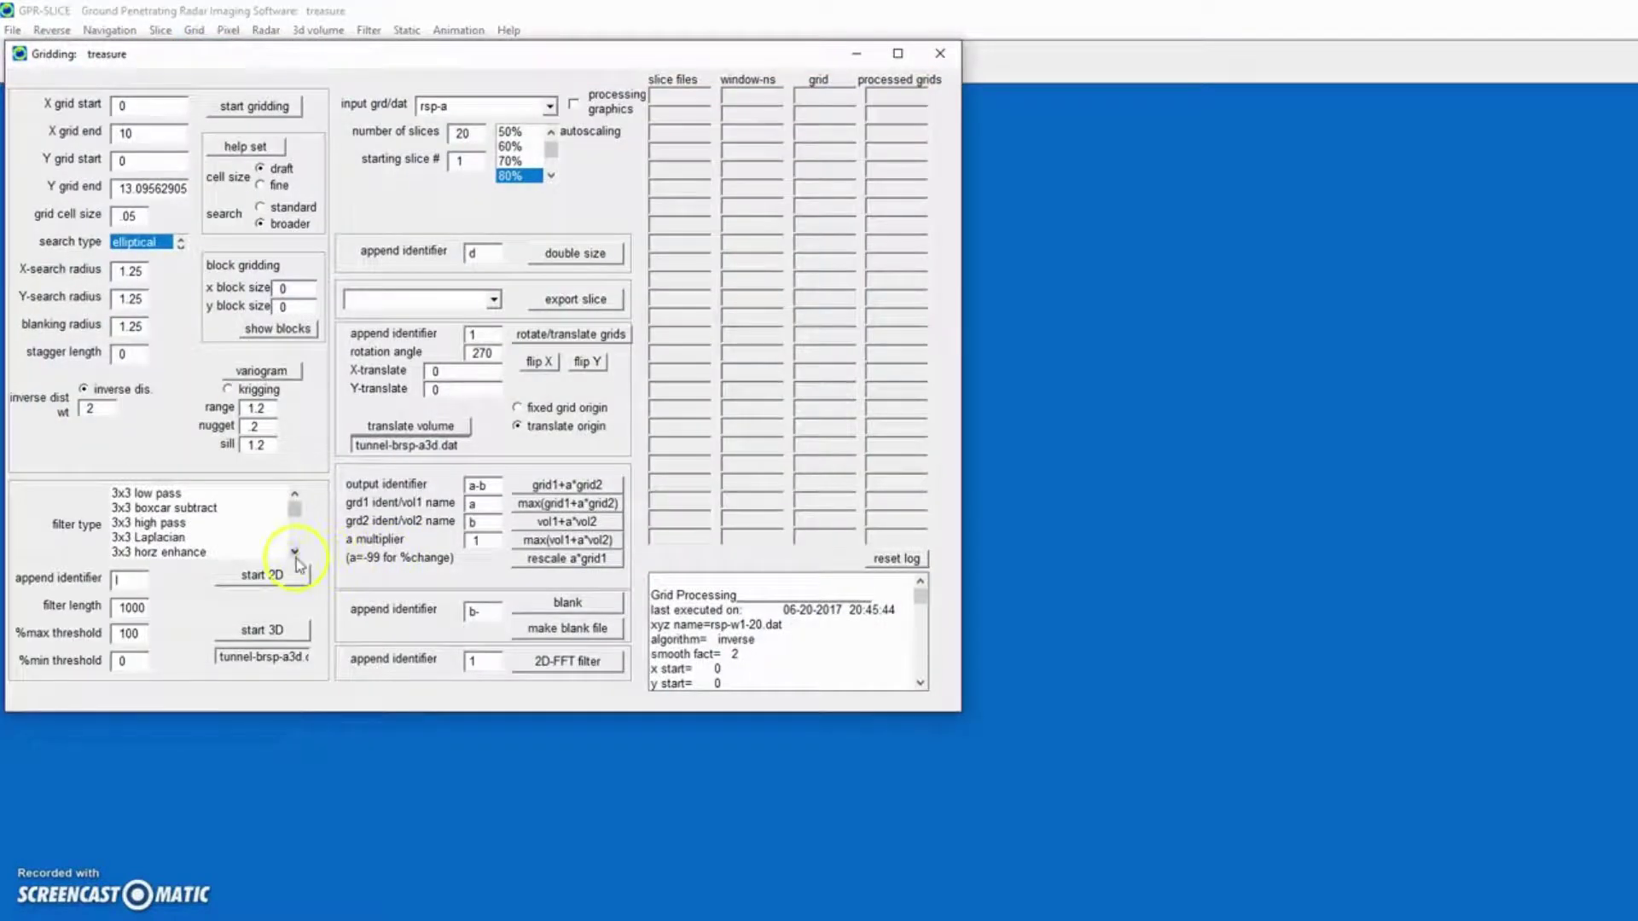
Open the gridding and filtering tools to produce the filtered ltunnel-brsp-a3d.dat volume.
{"action": "left_click", "coordinate": [295, 556]}
{"action": "left_click", "coordinate": [295, 556]}
{"action": "left_click", "coordinate": [295, 556]}
{"action": "left_click", "coordinate": [296, 555]}
{"action": "left_click", "coordinate": [295, 555]}
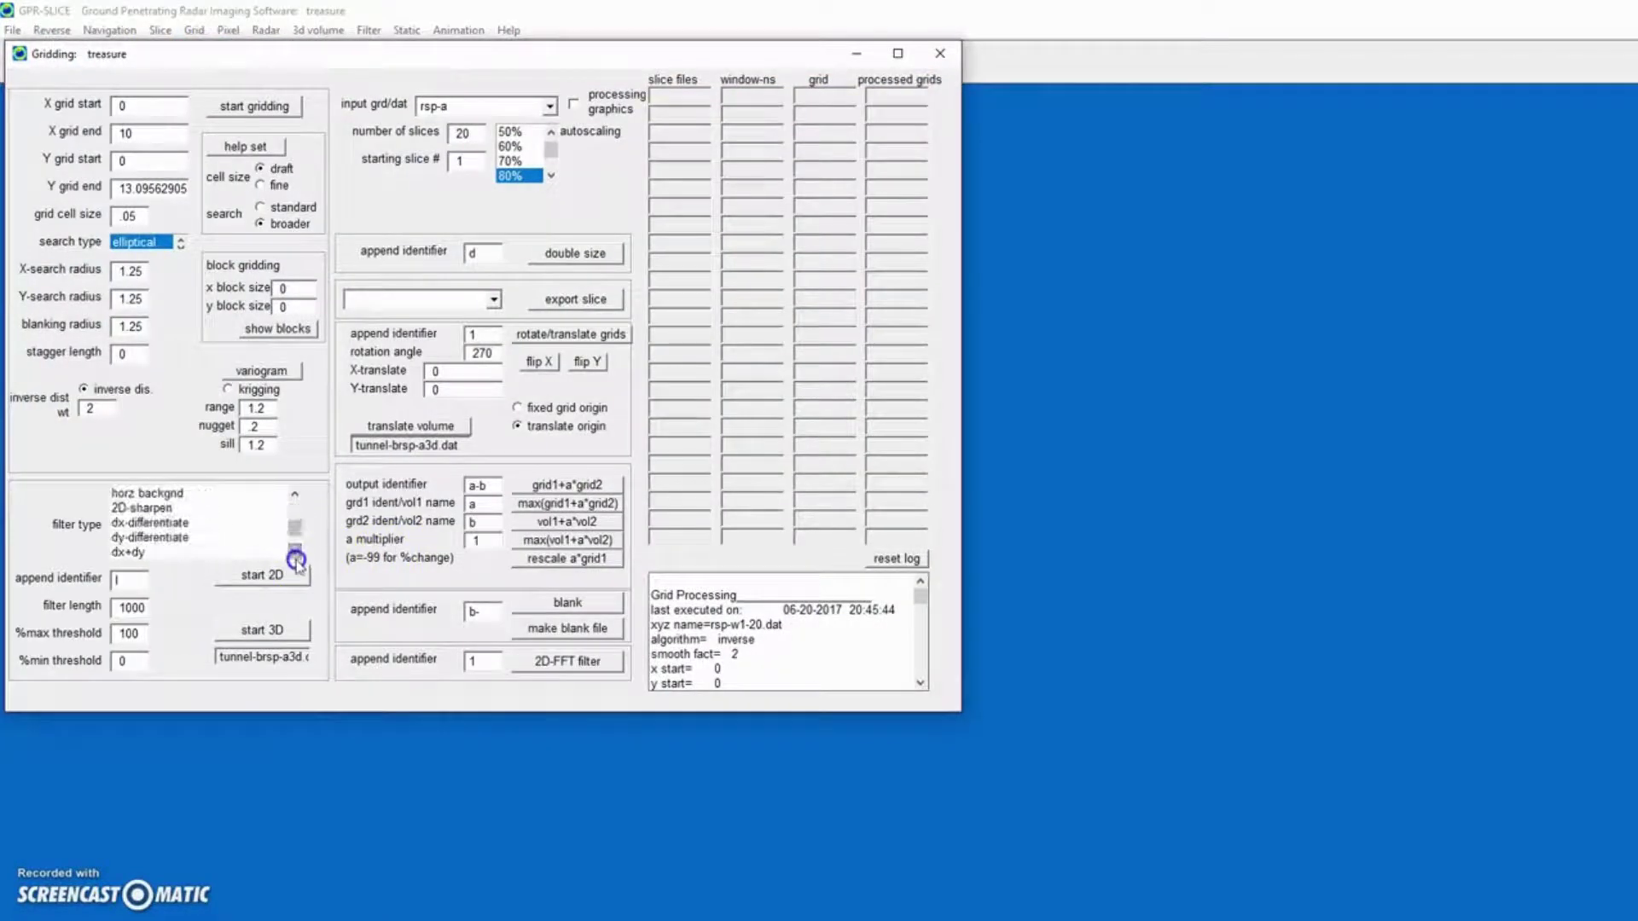
{"action": "left_click", "coordinate": [295, 556]}
{"action": "left_click", "coordinate": [295, 555]}
{"action": "left_click", "coordinate": [295, 555]}
{"action": "left_click", "coordinate": [295, 555]}
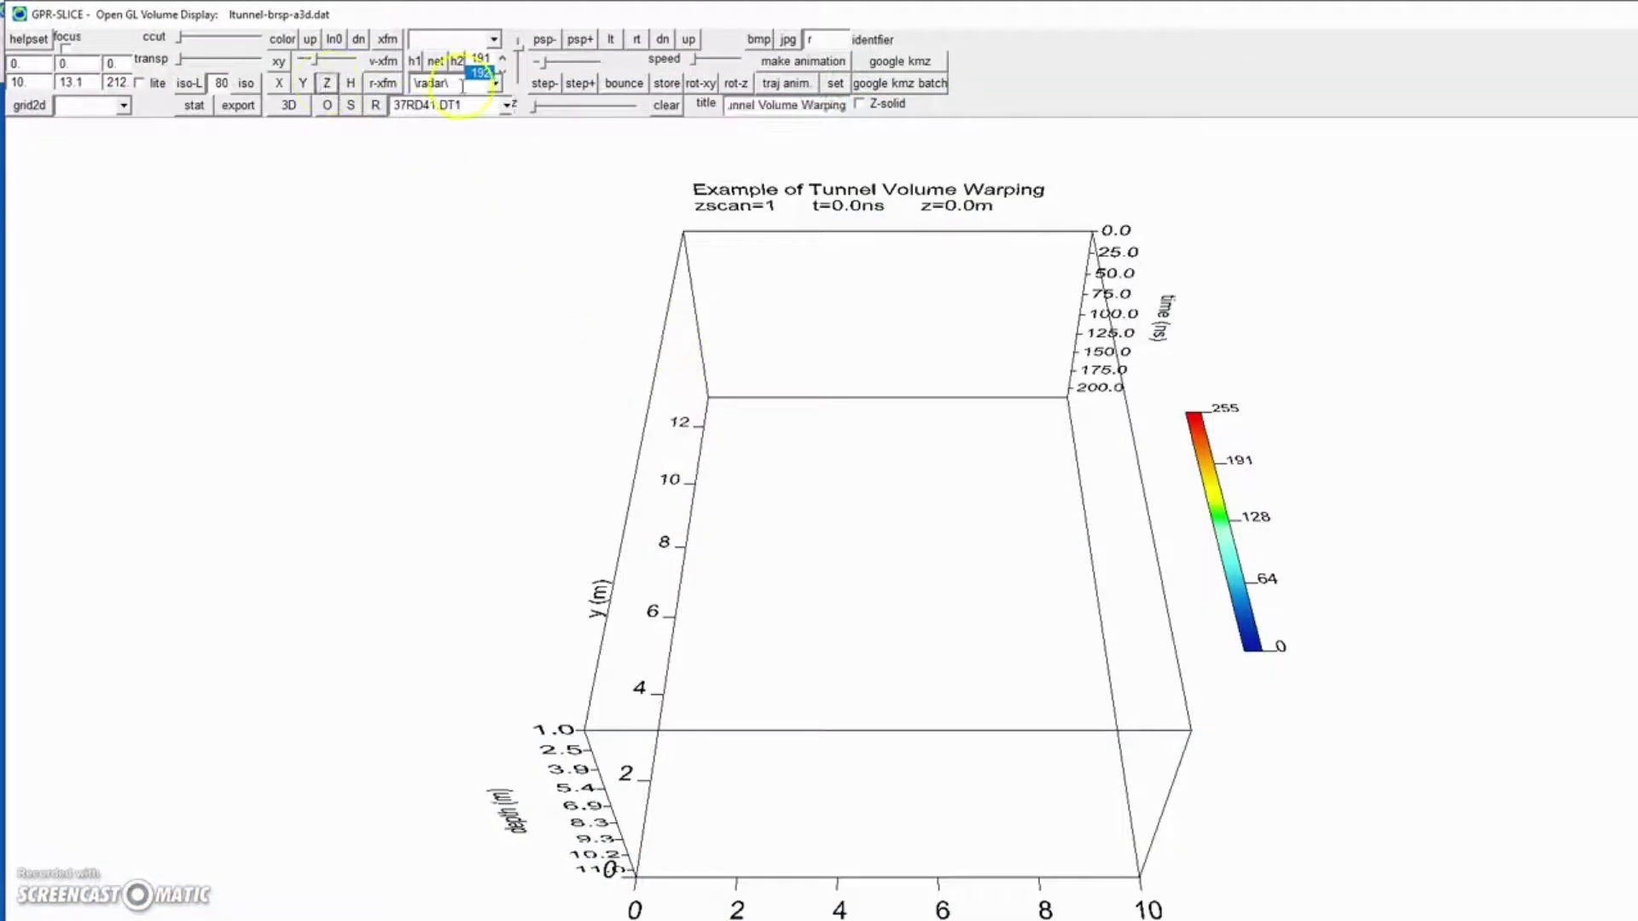
Show a horizontal slice and an animated curved tunnel slice of the filtered volume, in perspective and rotated.
{"action": "left_click", "coordinate": [604, 84]}
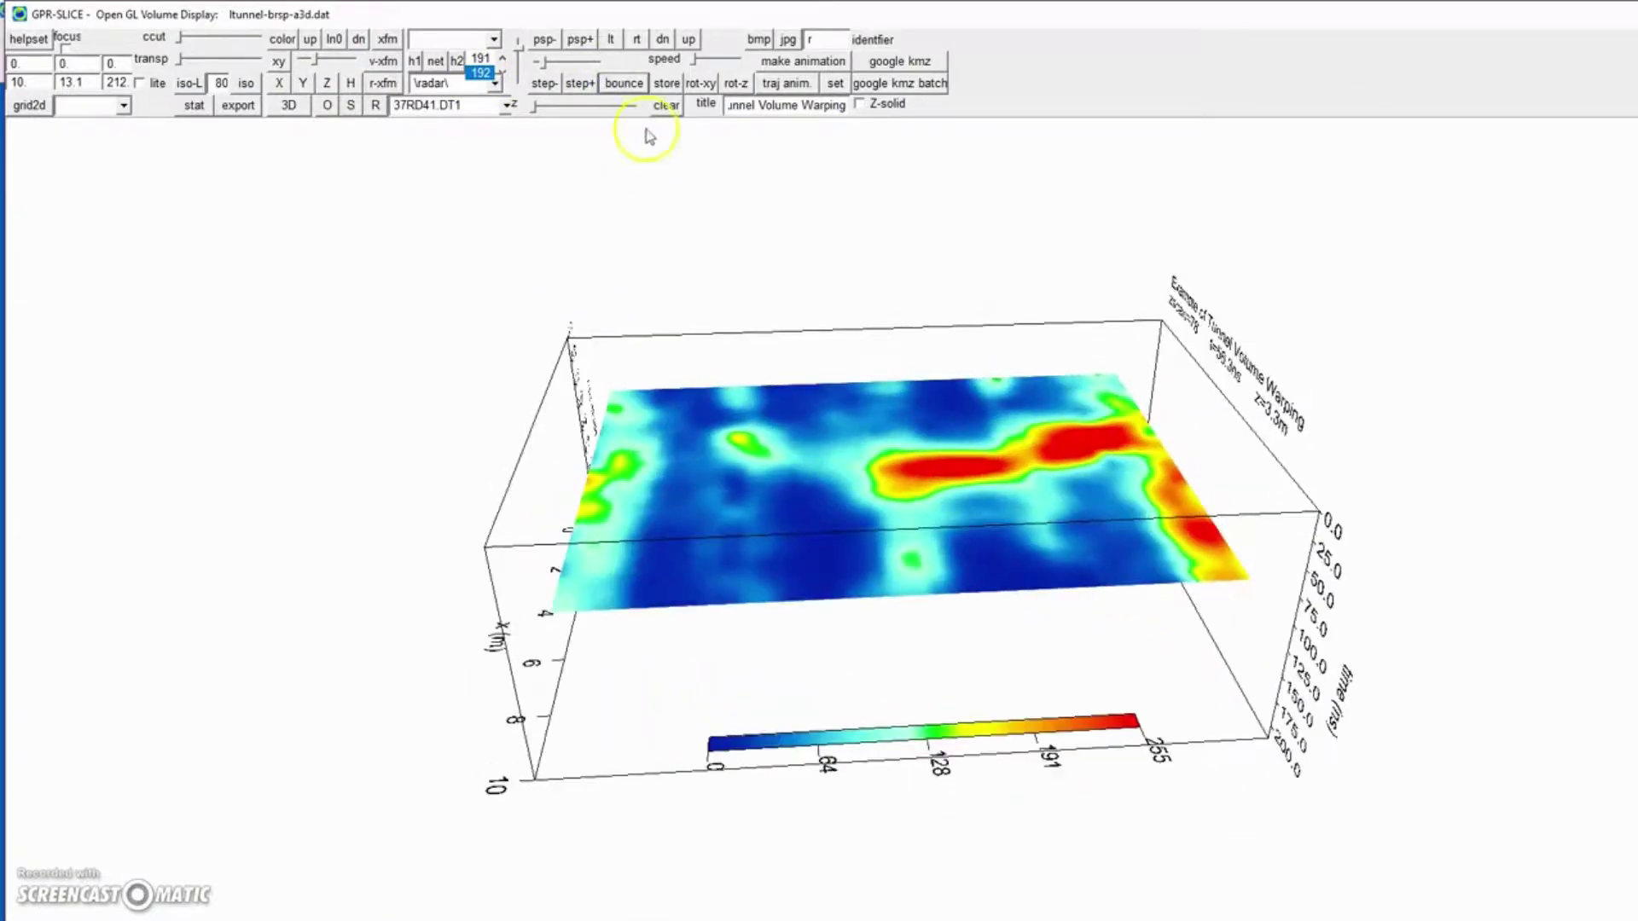
{"action": "left_click", "coordinate": [666, 83]}
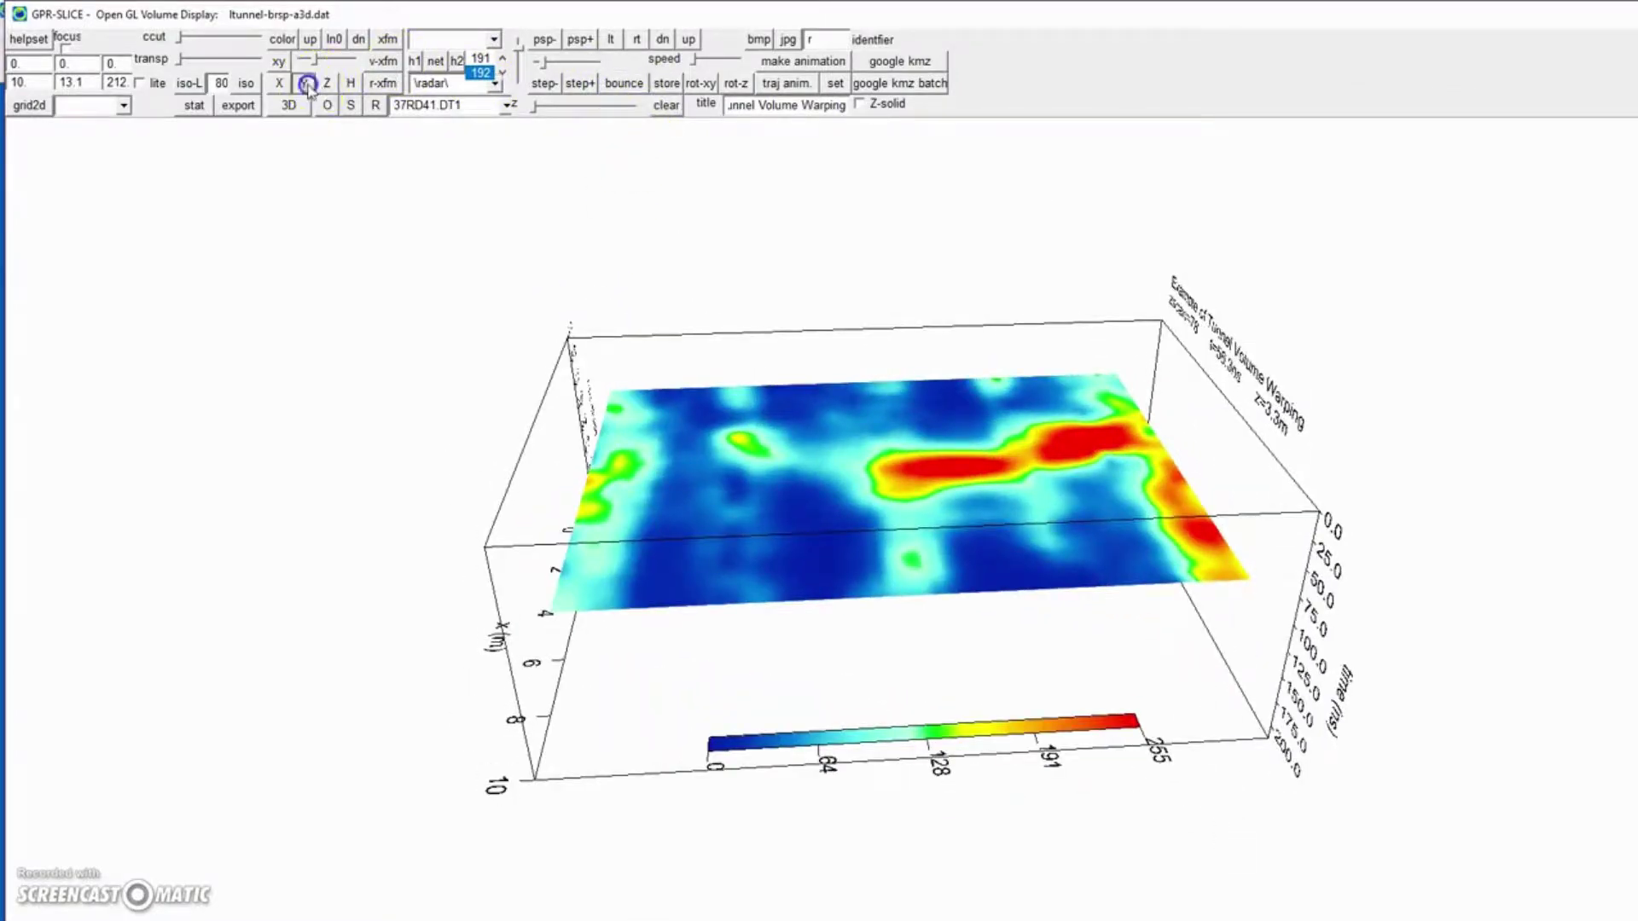
{"action": "left_click", "coordinate": [624, 86]}
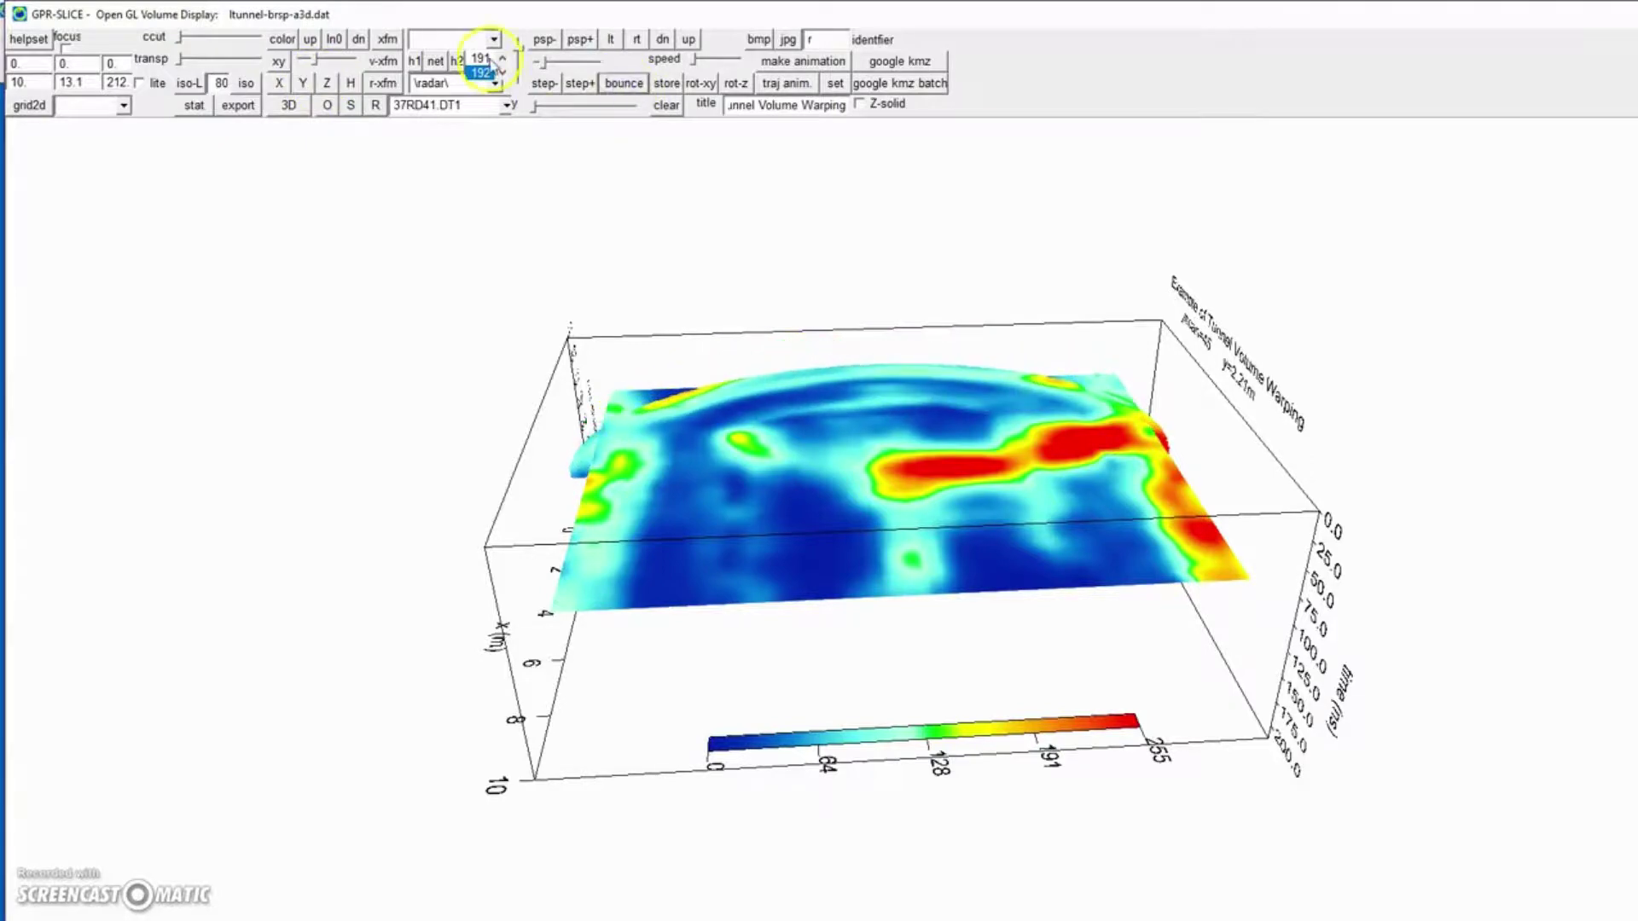
{"action": "left_click", "coordinate": [522, 52]}
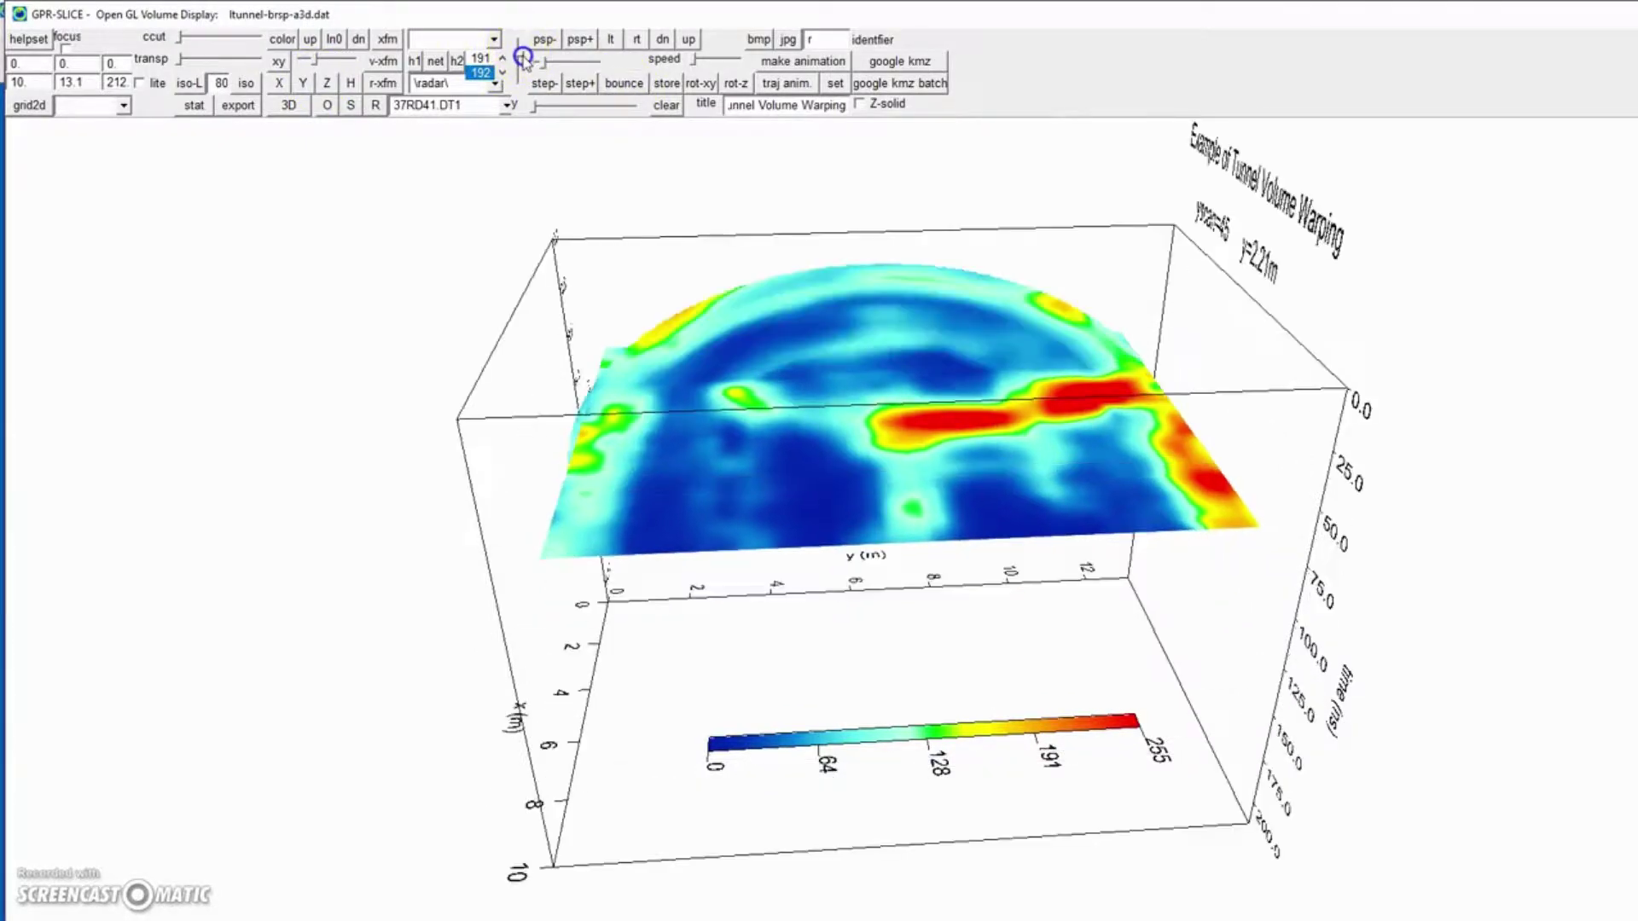
{"action": "left_click", "coordinate": [712, 398]}
{"action": "left_click_drag", "start_coordinate": [711, 397], "coordinate": [622, 358]}
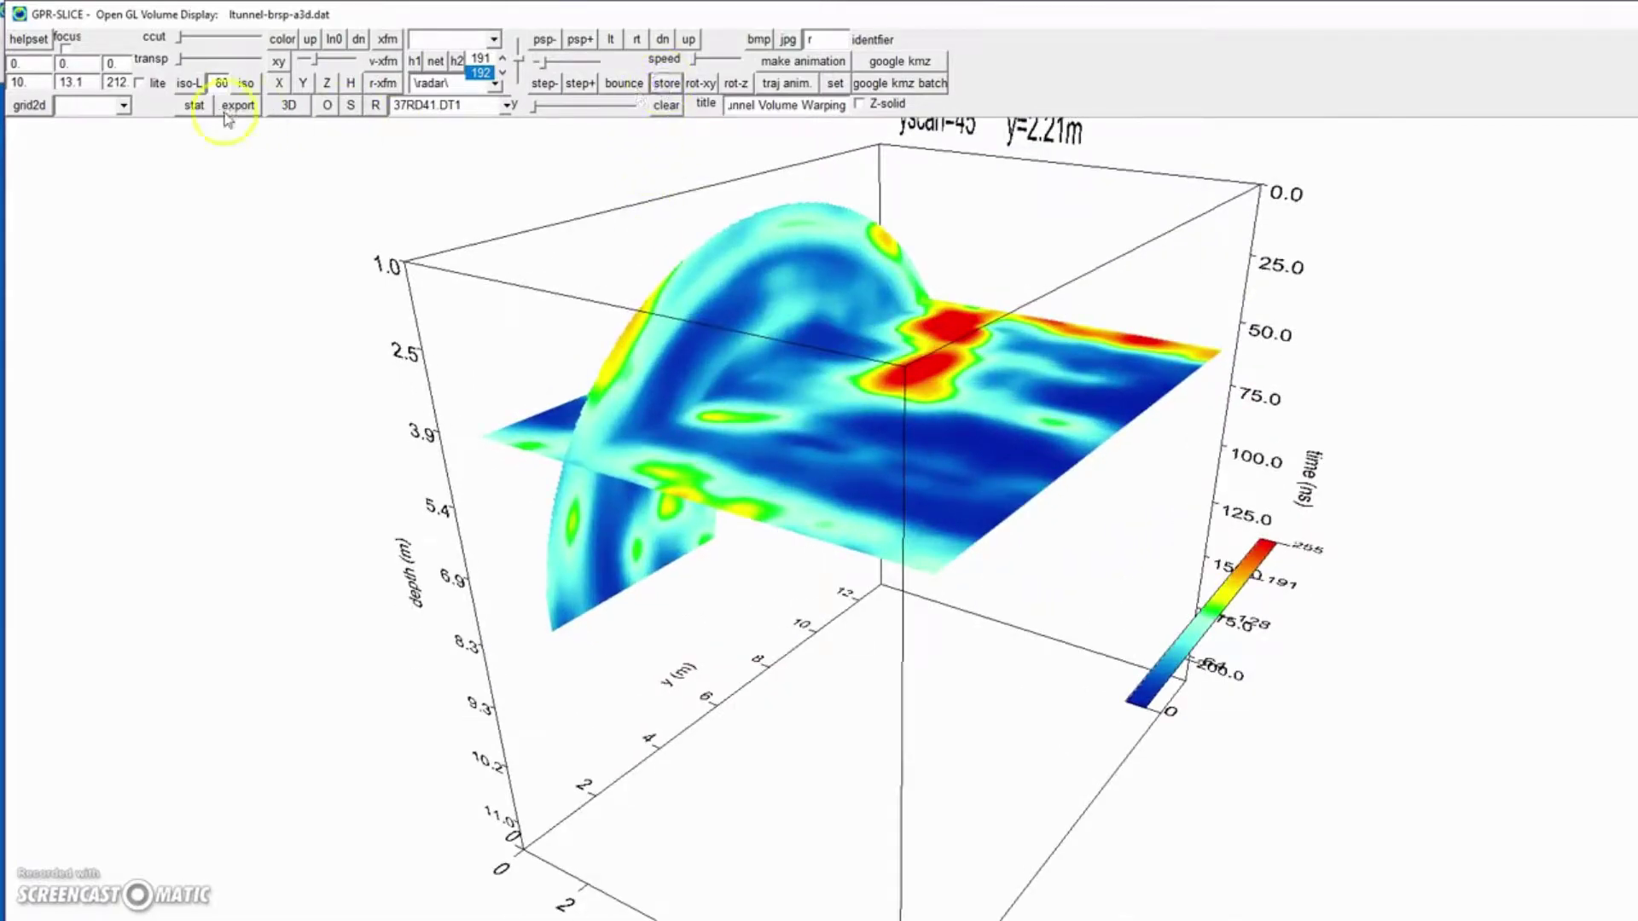
{"action": "left_click", "coordinate": [192, 83]}
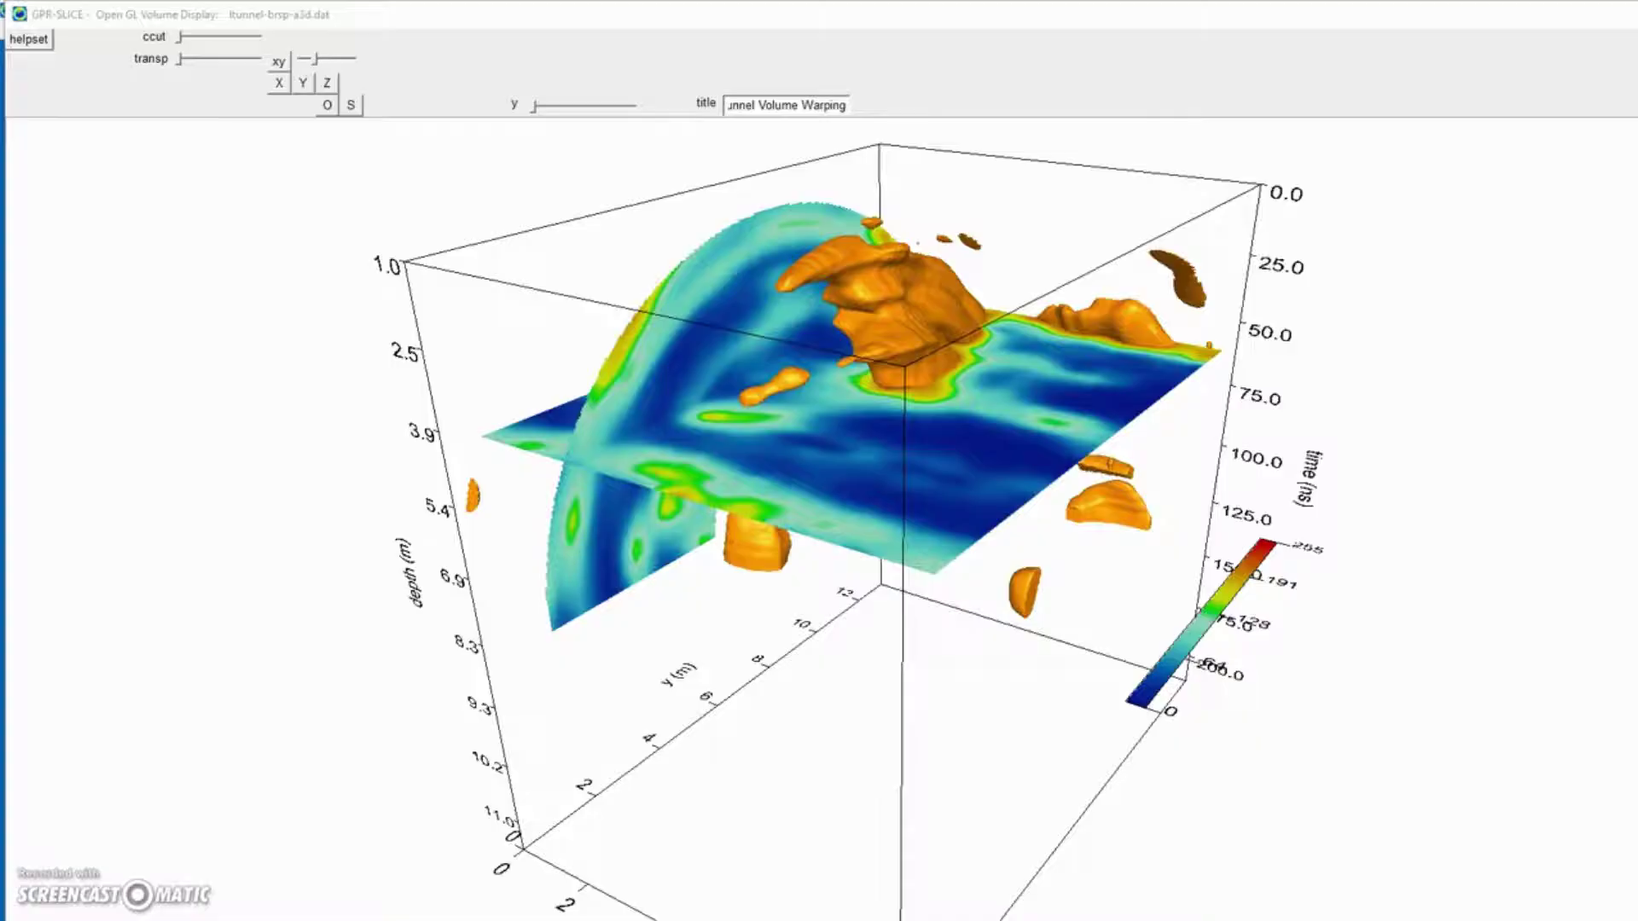
Rotate the tunnel volume to inspect the orange level-80 isosurfaces among the slices.
{"action": "left_click_drag", "start_coordinate": [760, 363], "coordinate": [739, 422]}
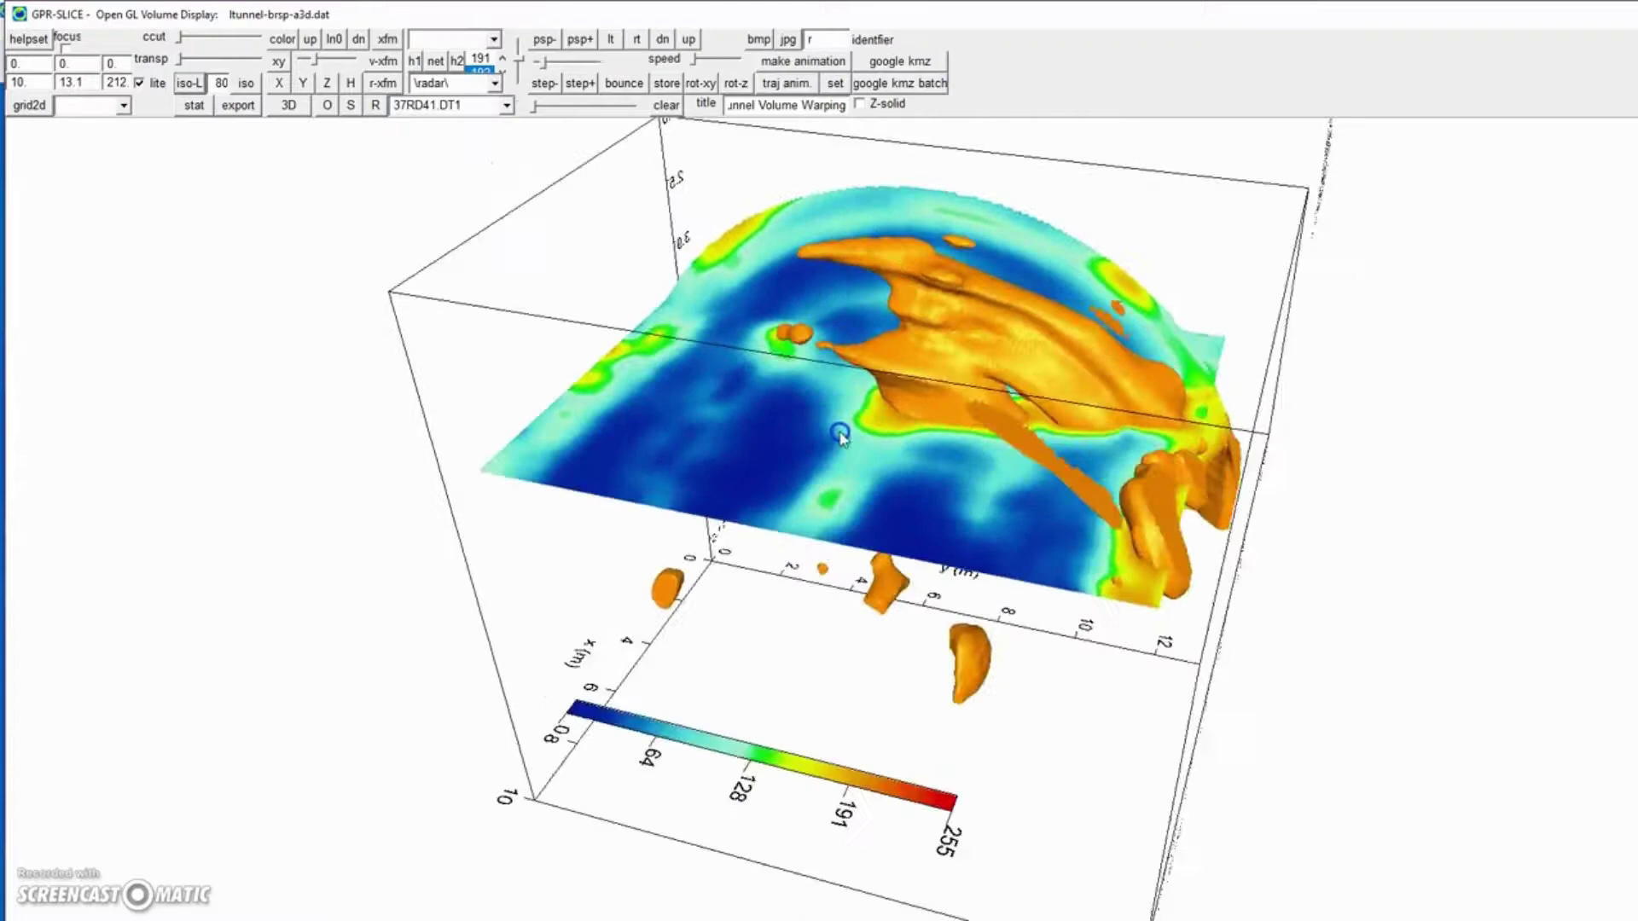
{"action": "left_click_drag", "start_coordinate": [851, 438], "coordinate": [760, 438]}
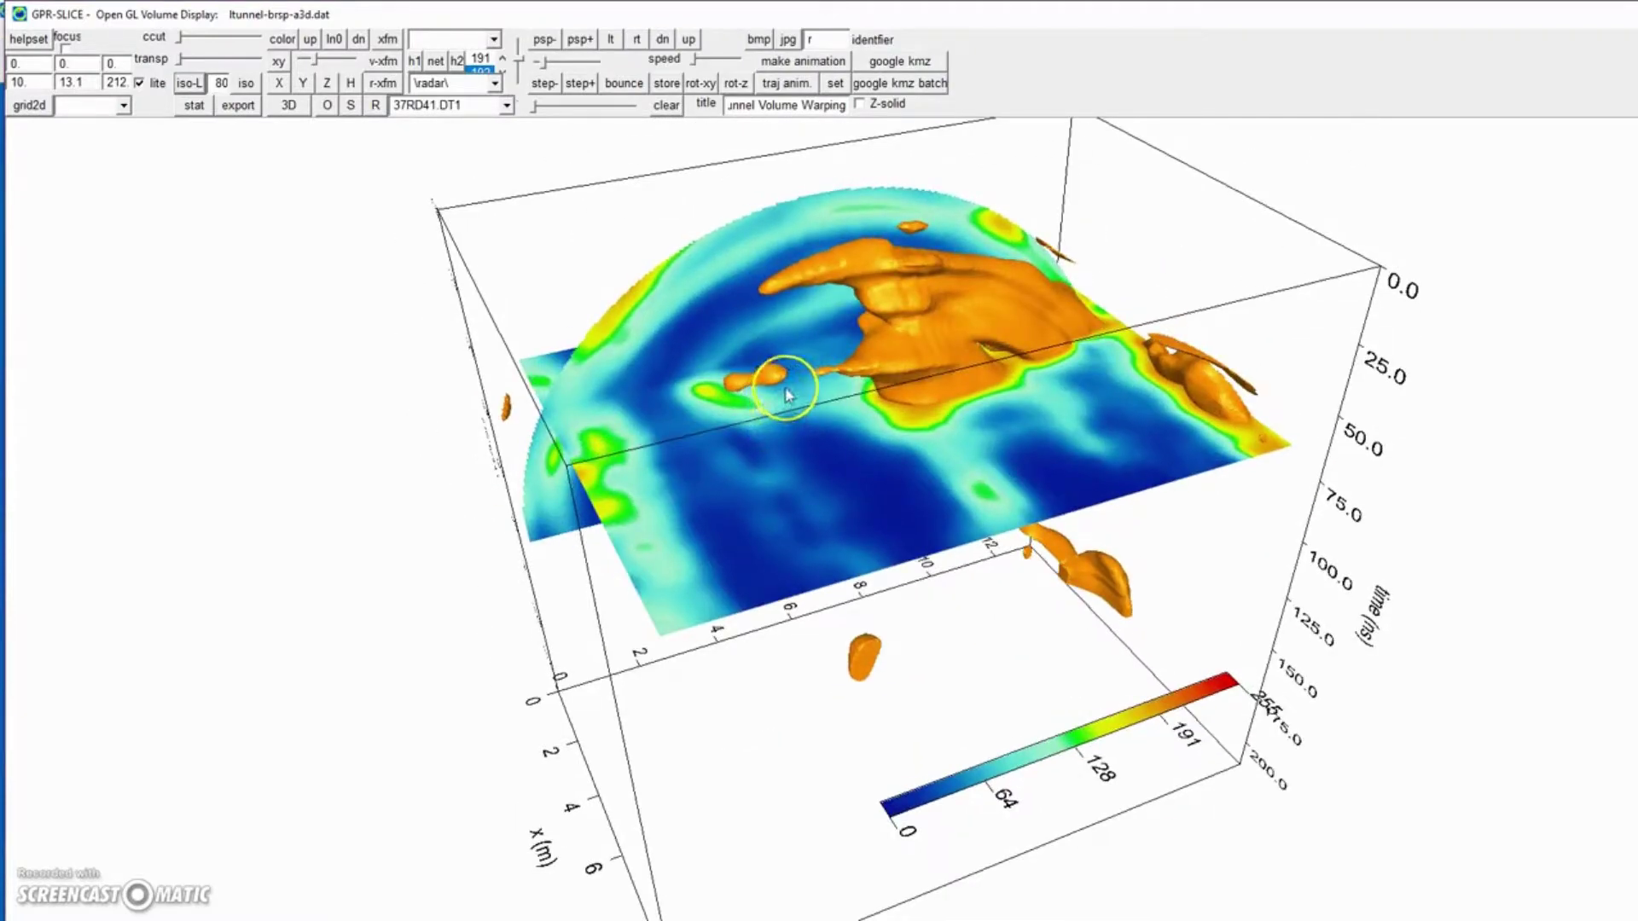